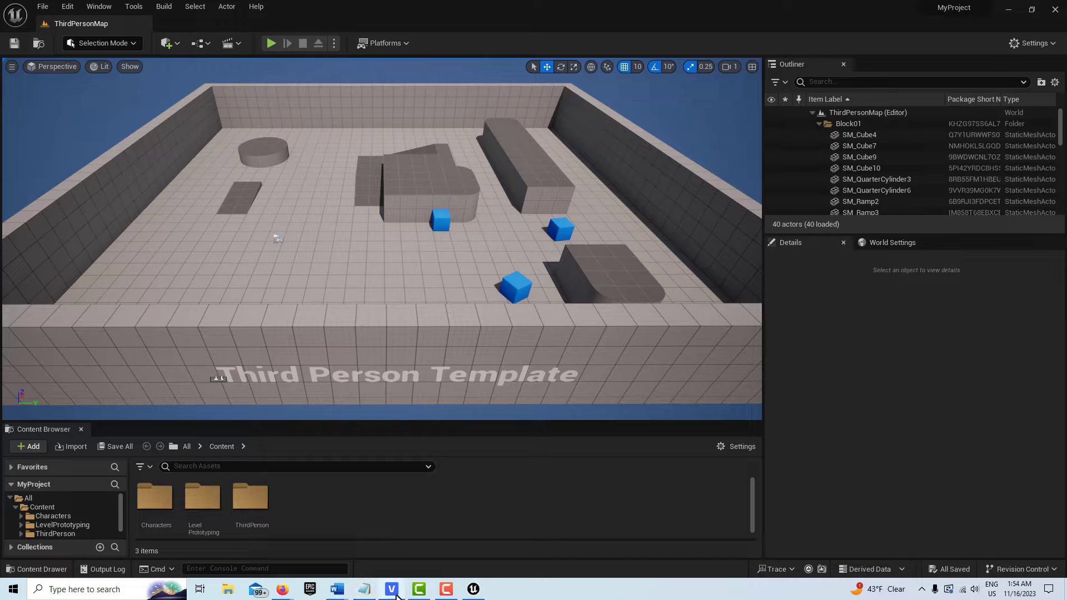
Step: Enlarge the Content Browser area below the viewport and switch to the VEGAS Pro project
{"action": "mouse_move", "coordinate": [395, 596]}
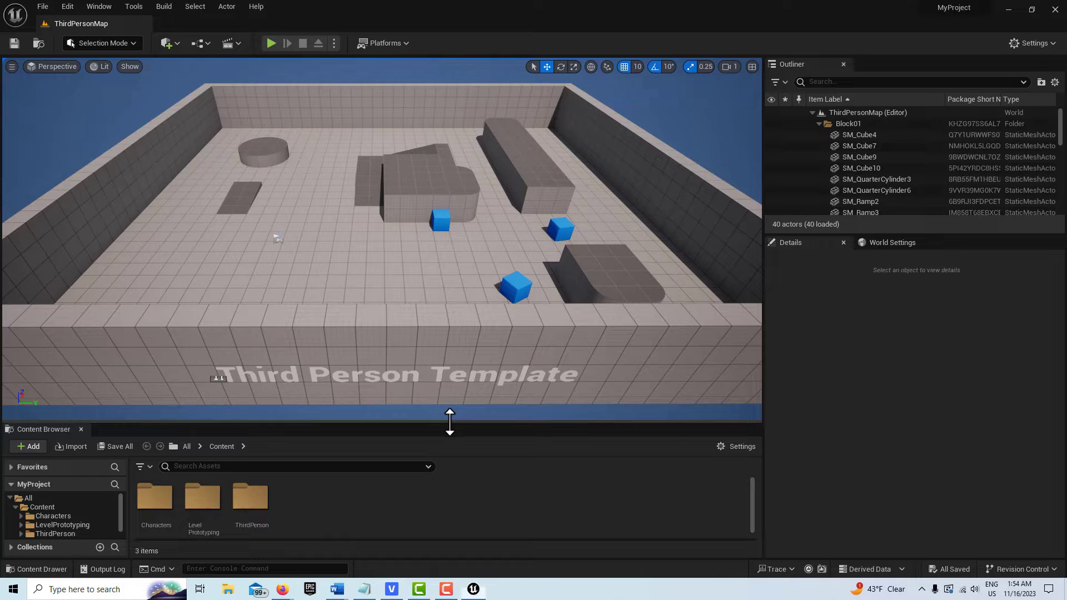
{"action": "left_click_drag", "start_coordinate": [449, 423], "coordinate": [452, 373]}
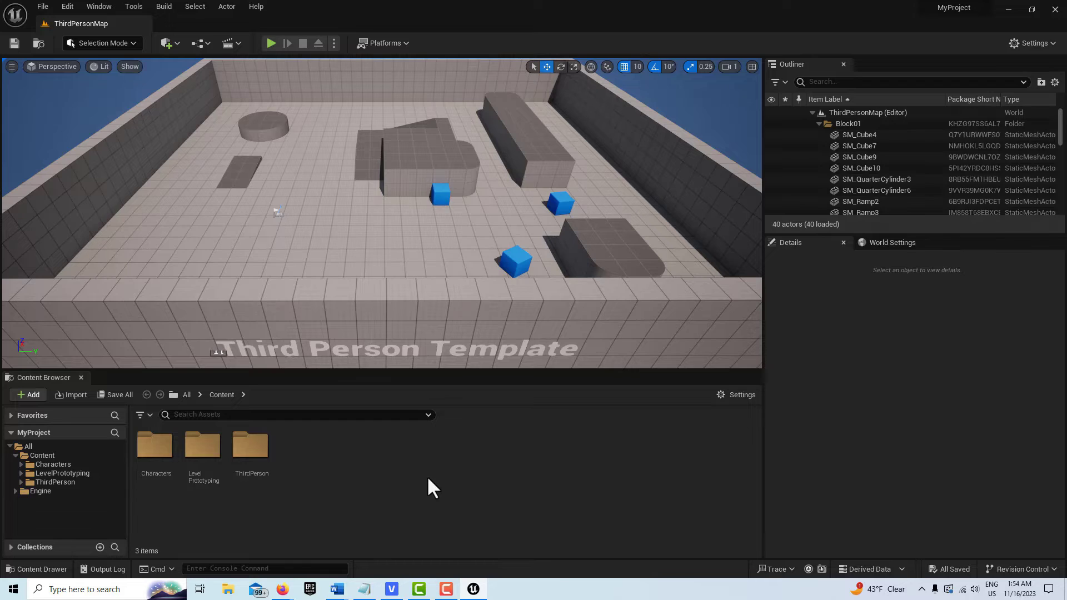
{"action": "key", "text": "alt+Tab"}
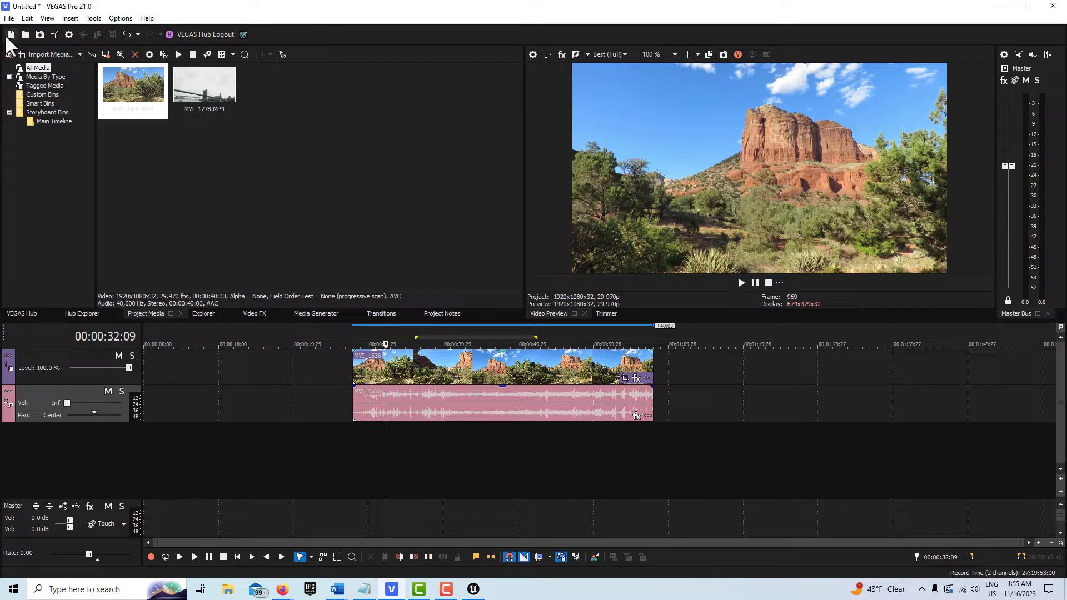
Step: Set up rendering as an image sequence into Desktop\New folder (2)
{"action": "left_click", "coordinate": [9, 18]}
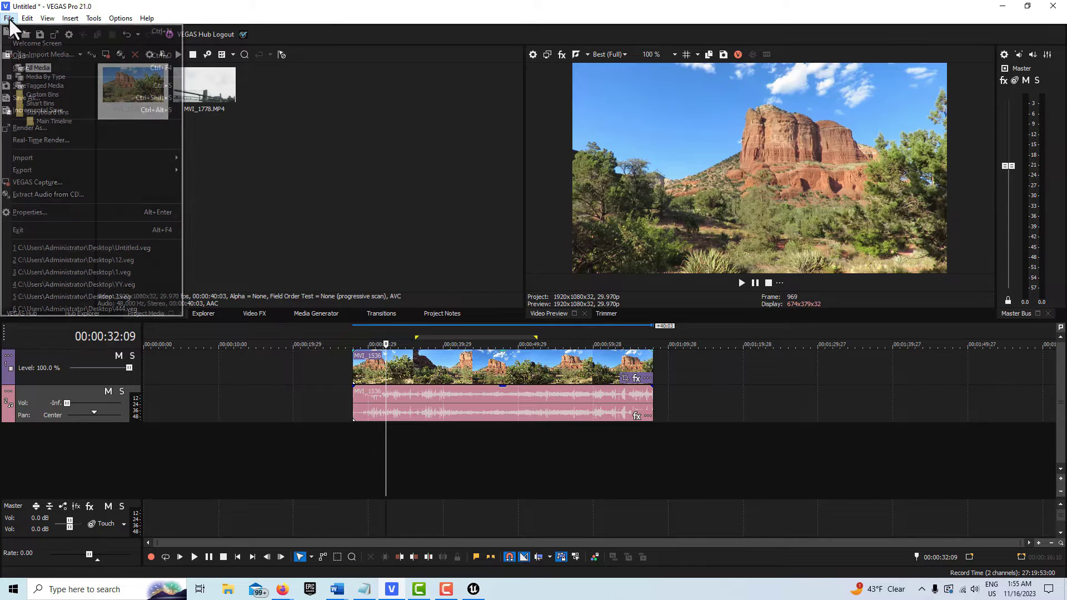
{"action": "left_click", "coordinate": [50, 133]}
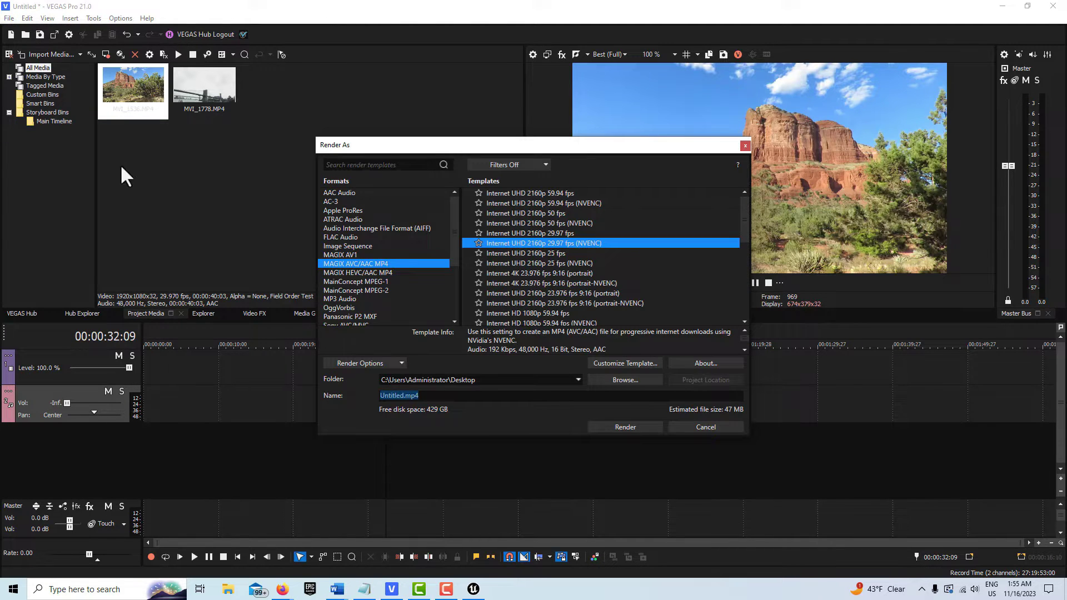
{"action": "left_click", "coordinate": [364, 248]}
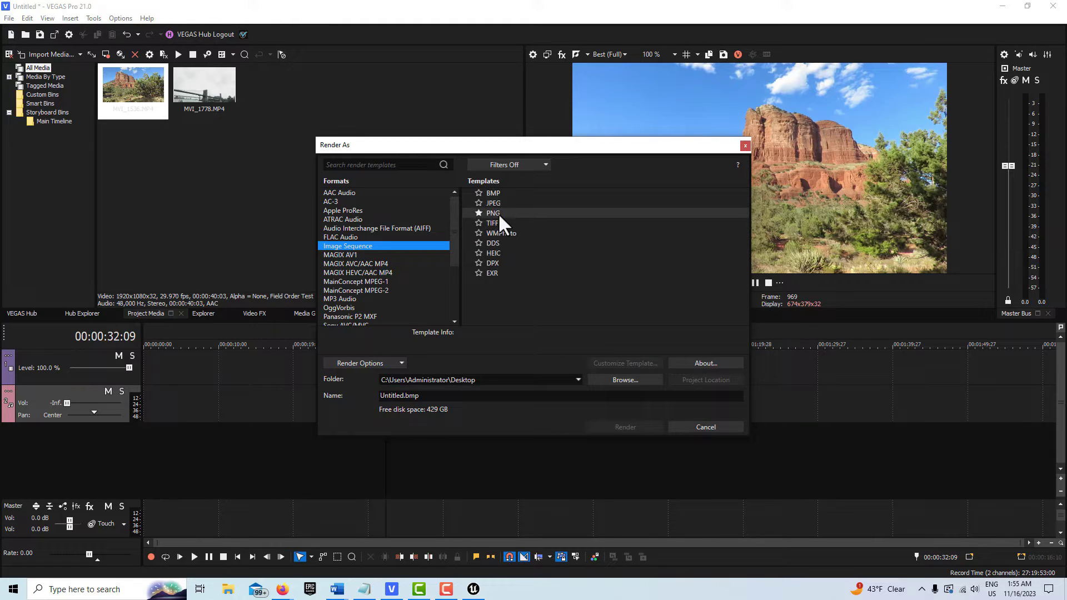
{"action": "left_click", "coordinate": [622, 378]}
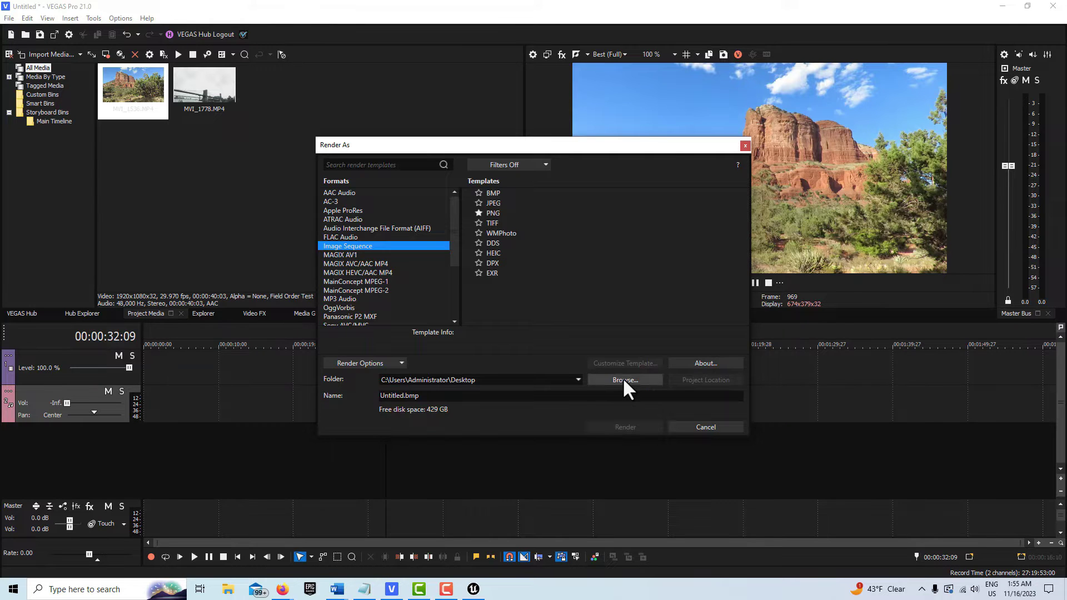
{"action": "double_click", "coordinate": [667, 347]}
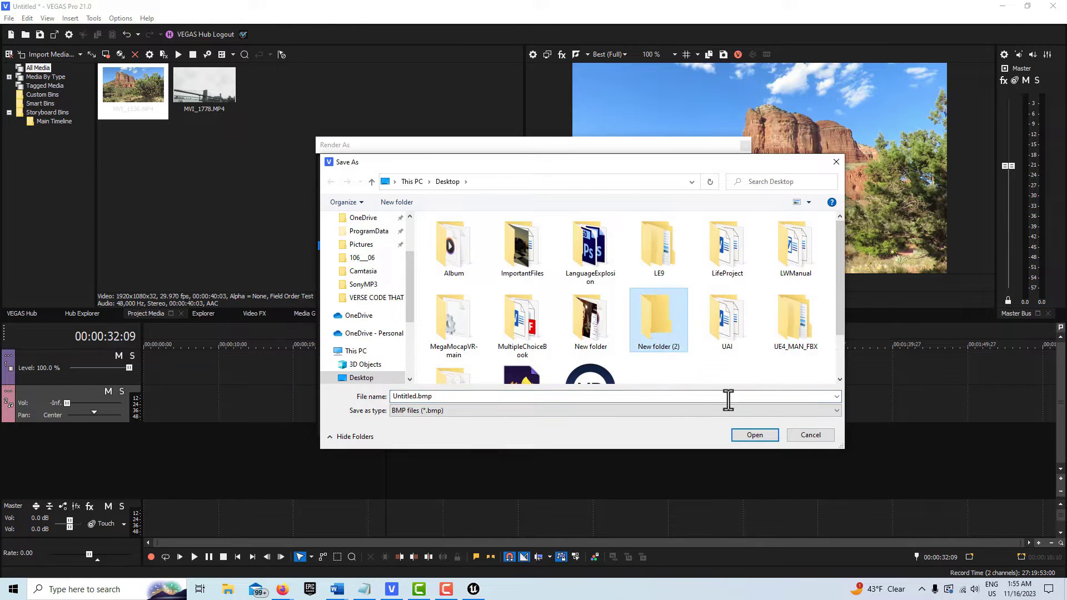
{"action": "type", "text": "testxx"}
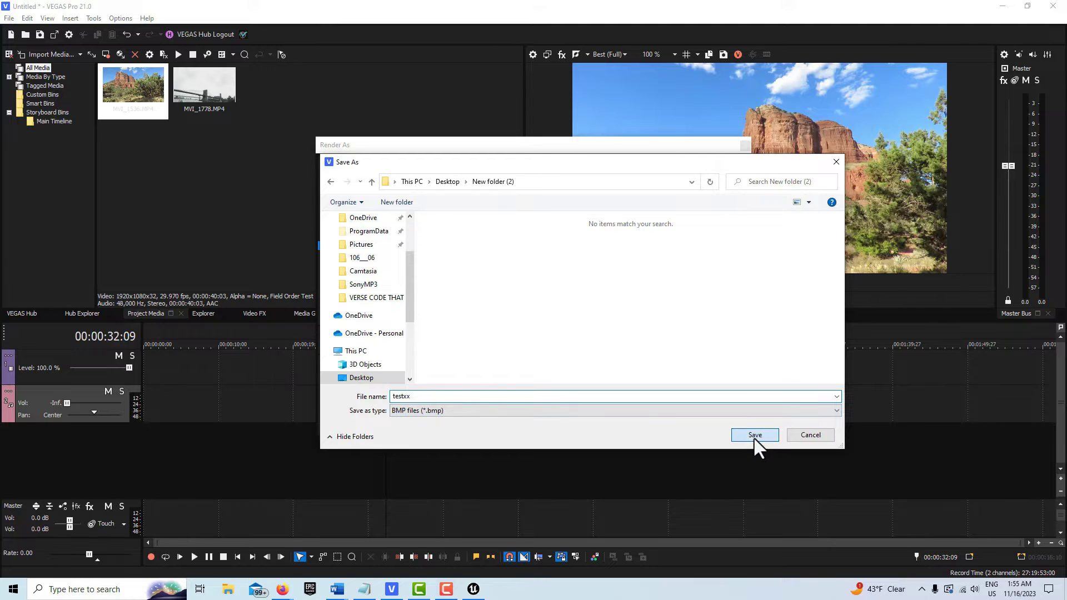
{"action": "left_click", "coordinate": [754, 436]}
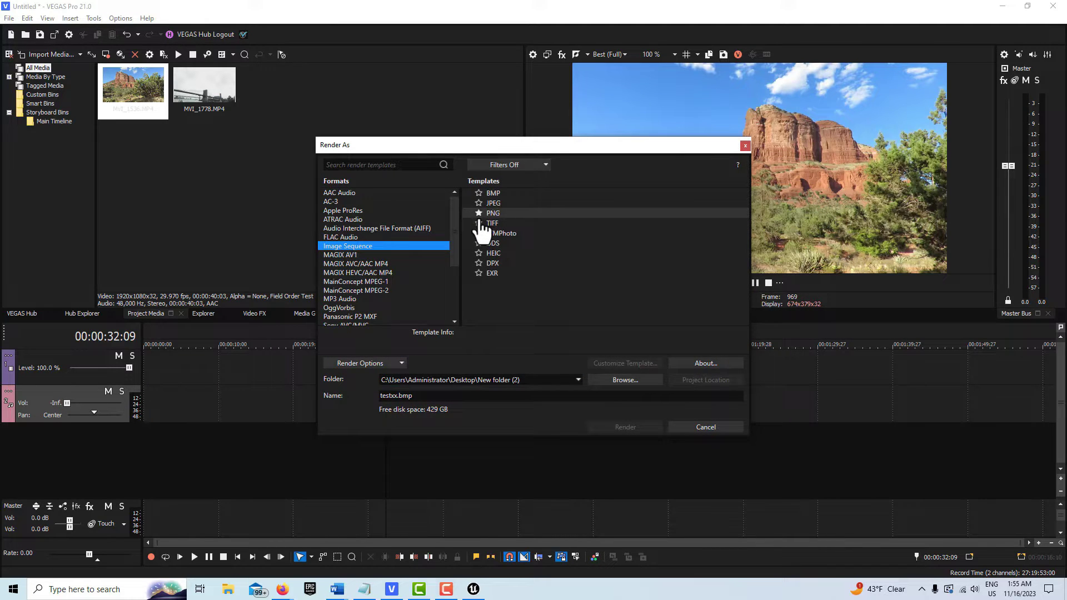
Step: Name the output test_footage, choose the PNG template, and start rendering
{"action": "double_click", "coordinate": [374, 395]}
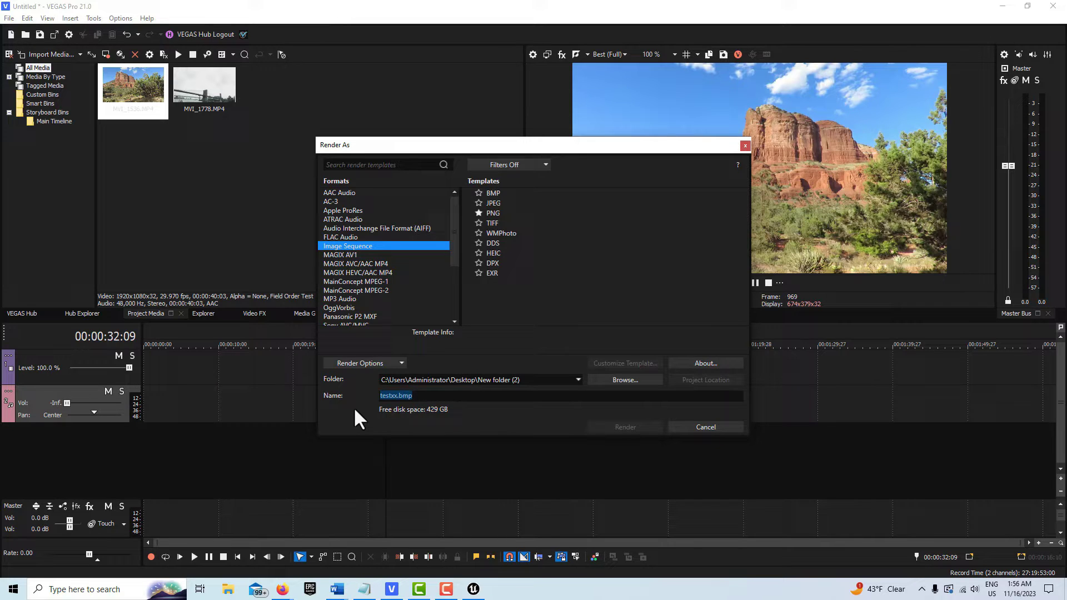
{"action": "type", "text": "test_footage"}
{"action": "left_click", "coordinate": [495, 211]}
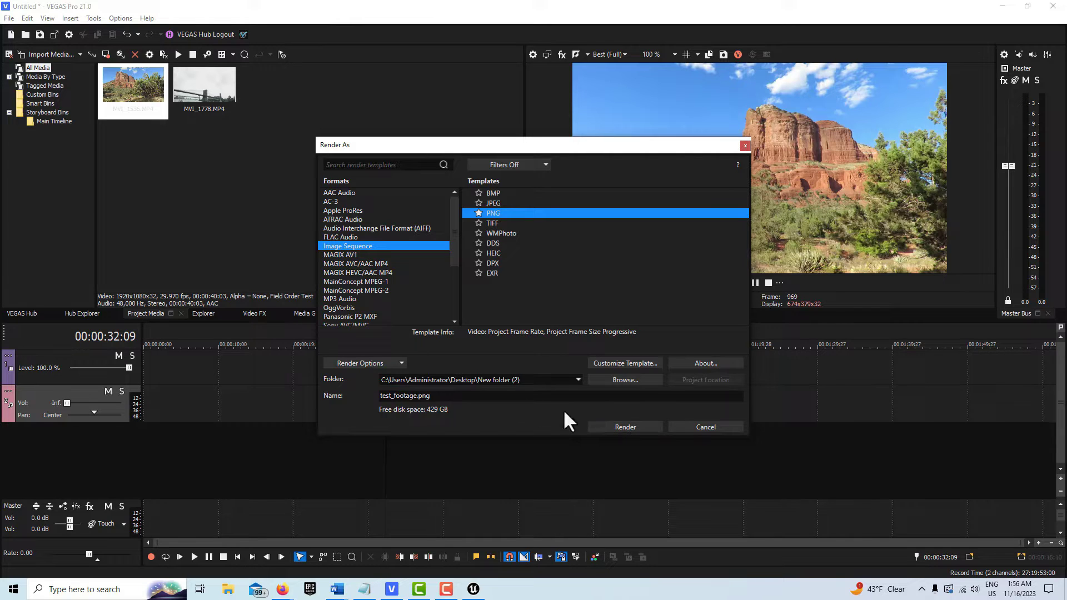
{"action": "left_click", "coordinate": [640, 428]}
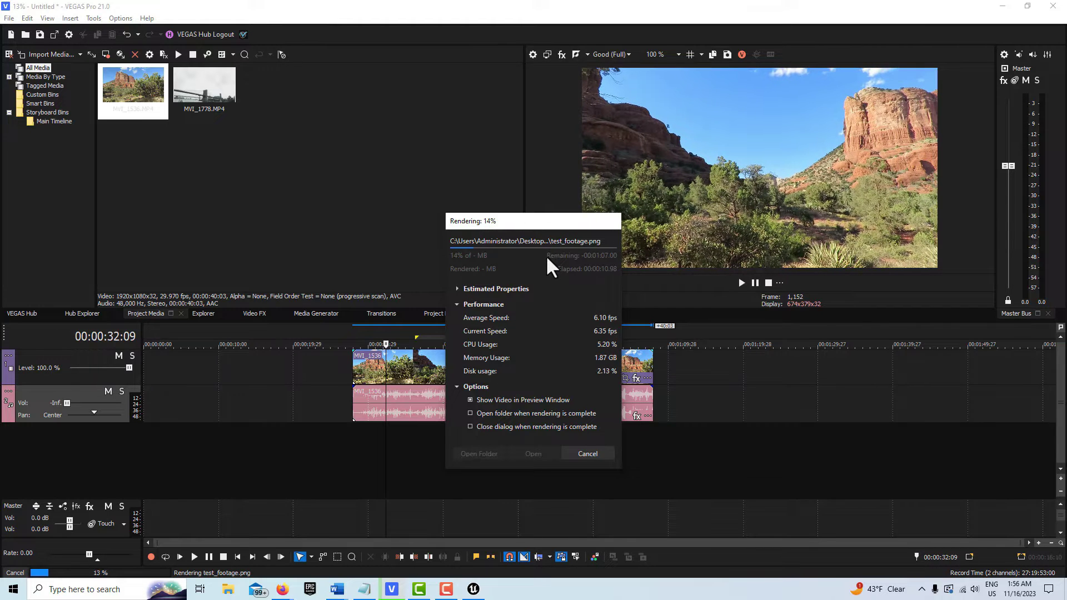
Step: Bring the Unreal Editor back to the front while test_footage renders
{"action": "mouse_move", "coordinate": [474, 590]}
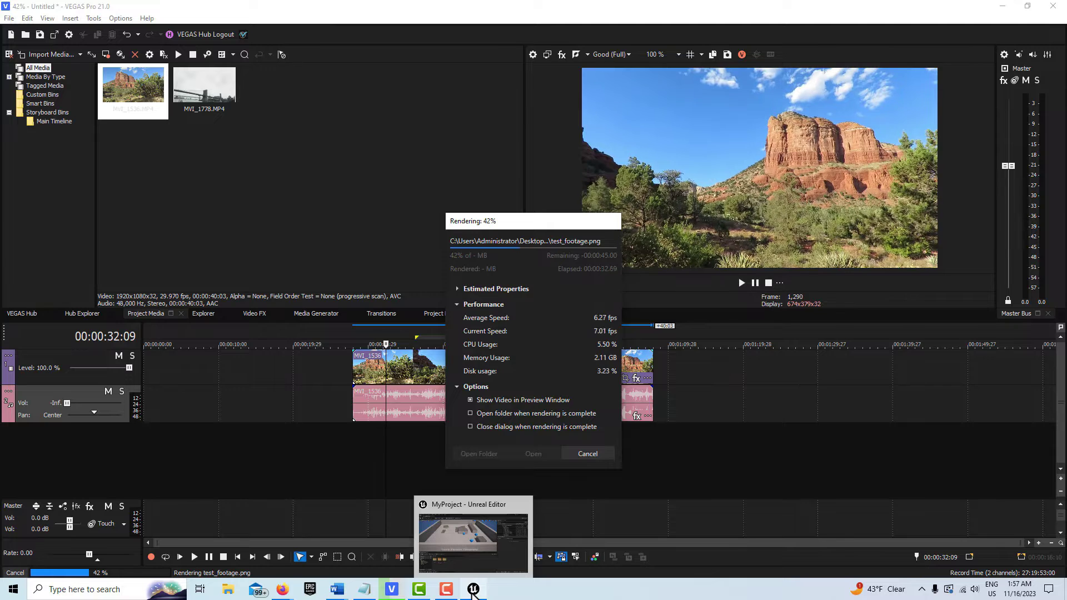
{"action": "left_click", "coordinate": [472, 591]}
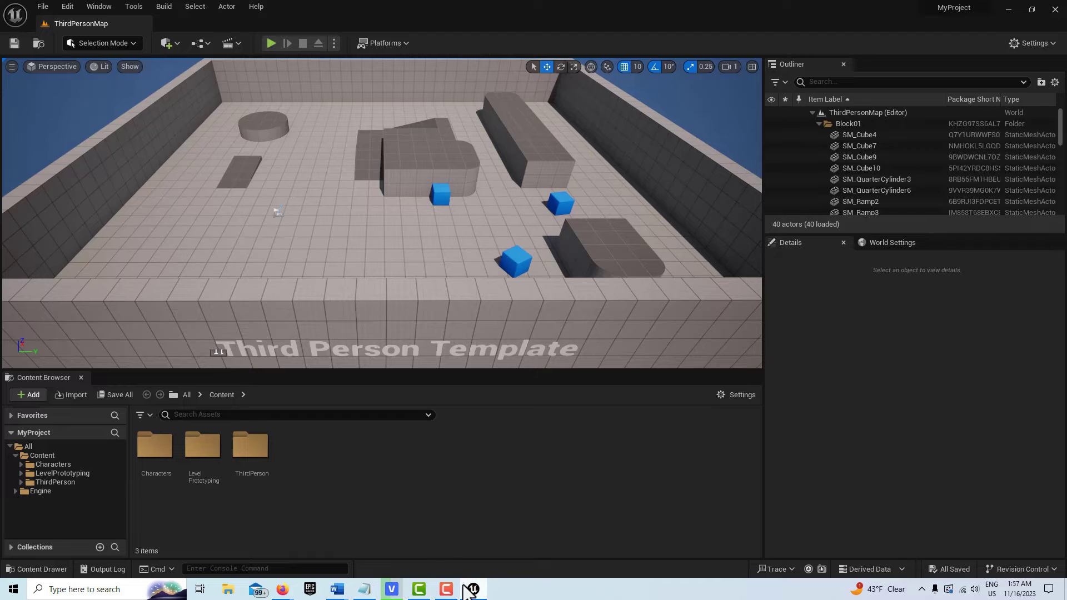
Step: Create a new folder named Movies inside the Content folder
{"action": "left_click", "coordinate": [39, 456]}
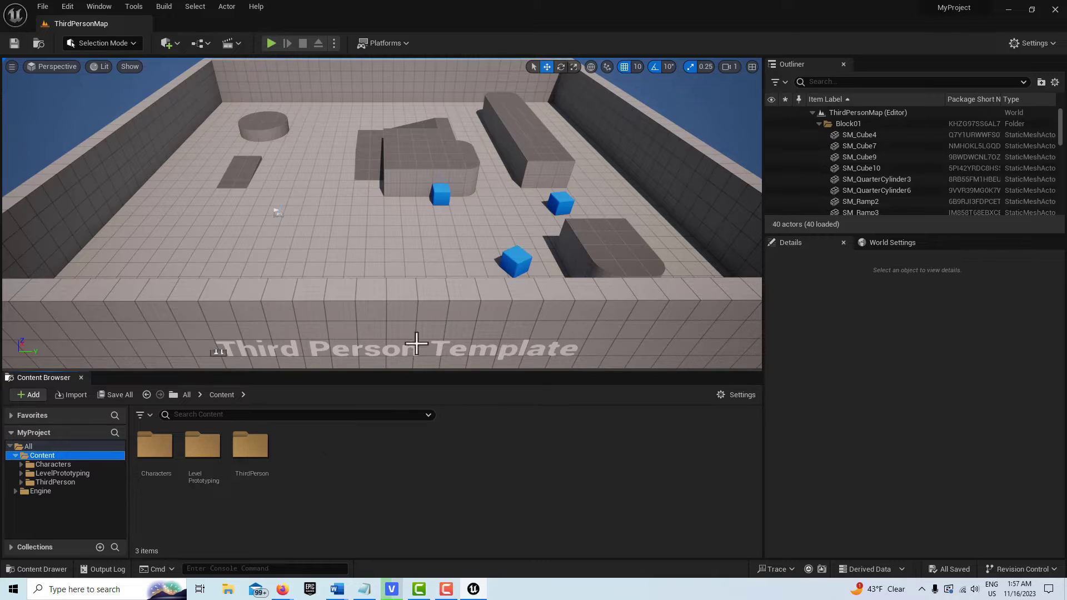
{"action": "right_click", "coordinate": [331, 457]}
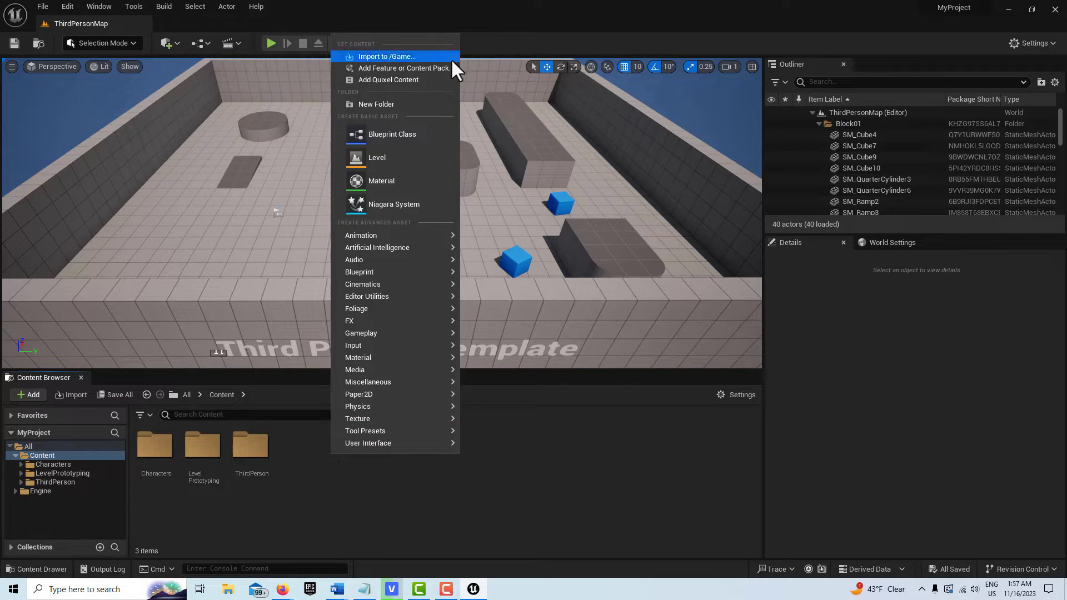
{"action": "left_click", "coordinate": [391, 104]}
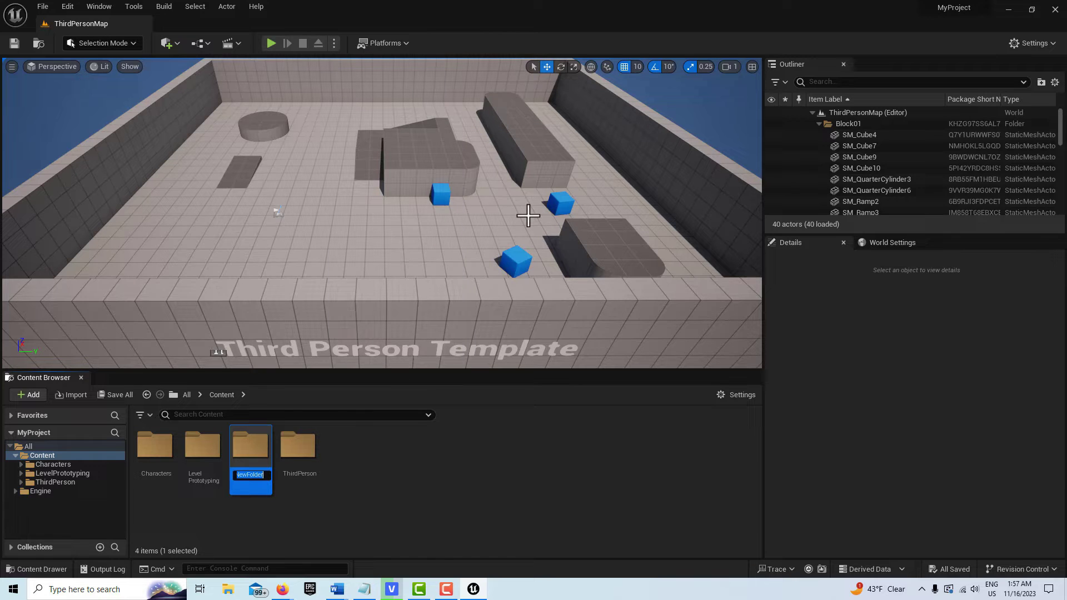
{"action": "type", "text": "Movies"}
{"action": "key", "text": "Return"}
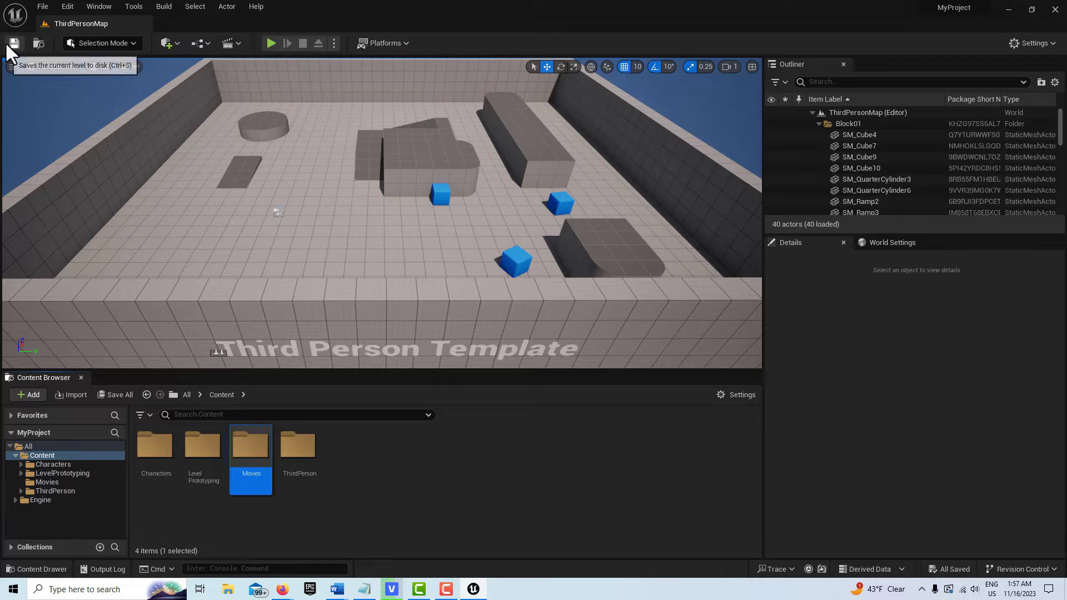
Step: Save all unsaved project changes with File > Save All
{"action": "left_click", "coordinate": [41, 6]}
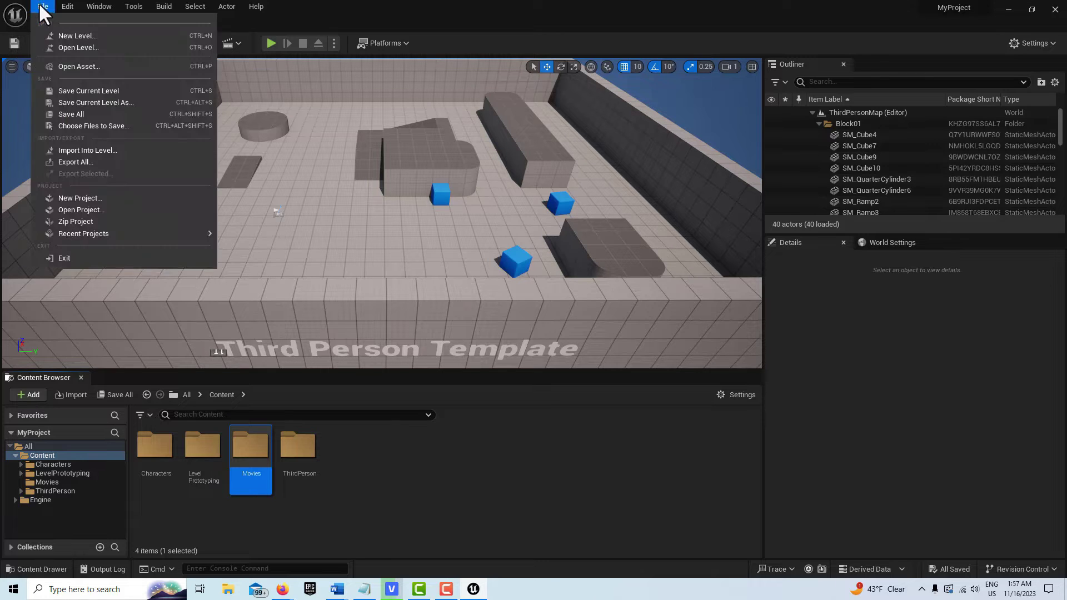
{"action": "left_click", "coordinate": [79, 112]}
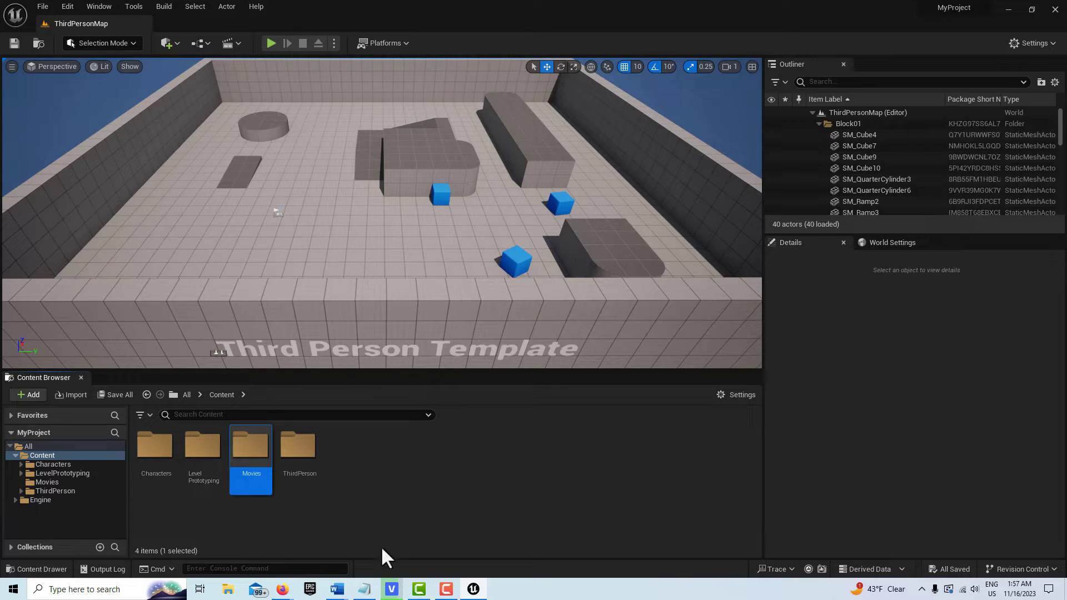
{"action": "mouse_move", "coordinate": [394, 593]}
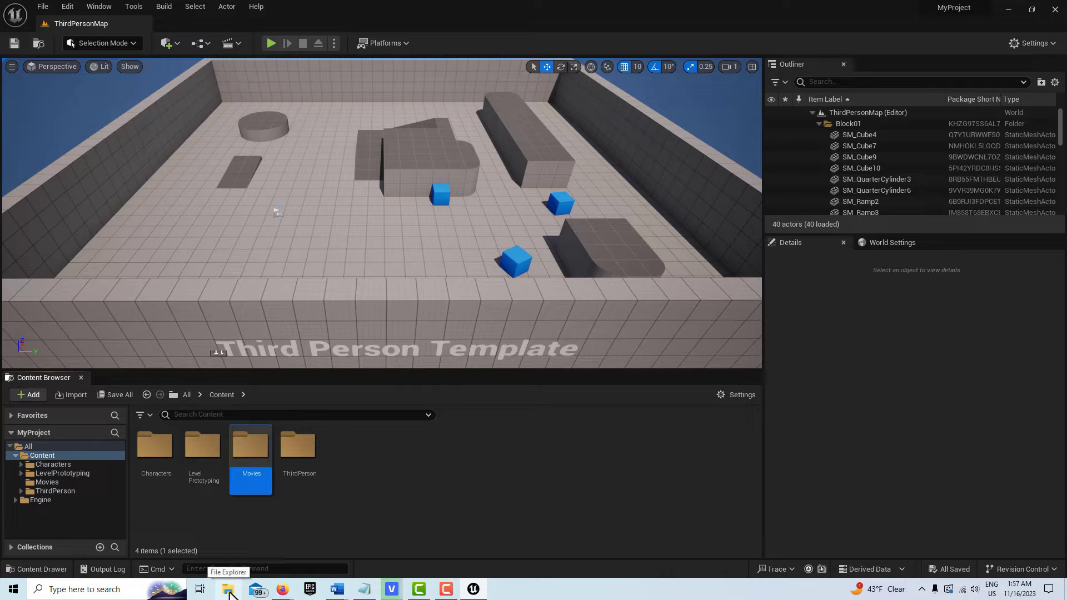
{"action": "mouse_move", "coordinate": [402, 593]}
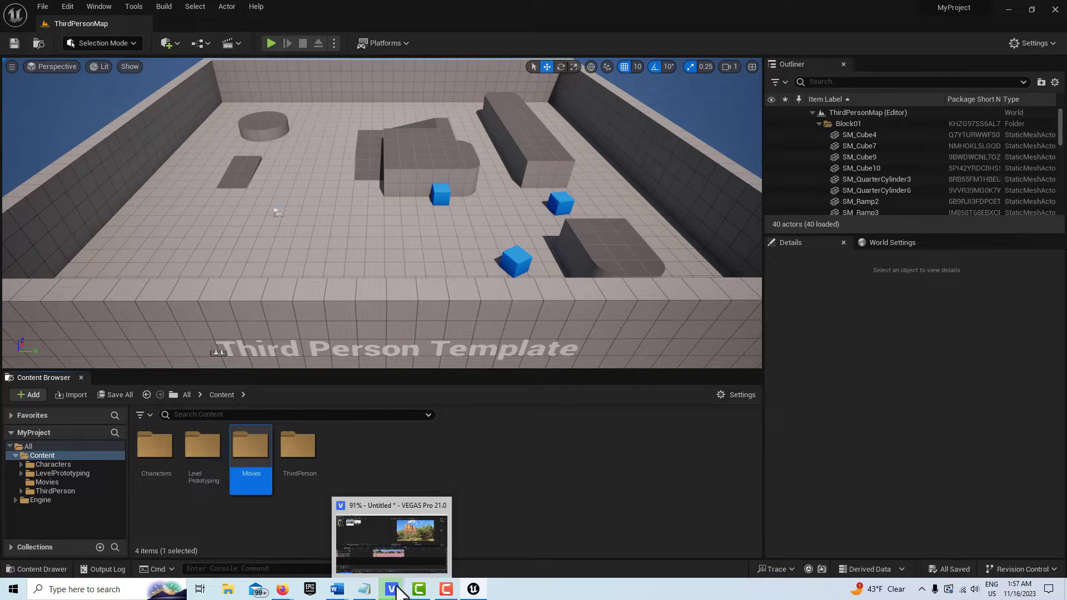
{"action": "mouse_move", "coordinate": [282, 589]}
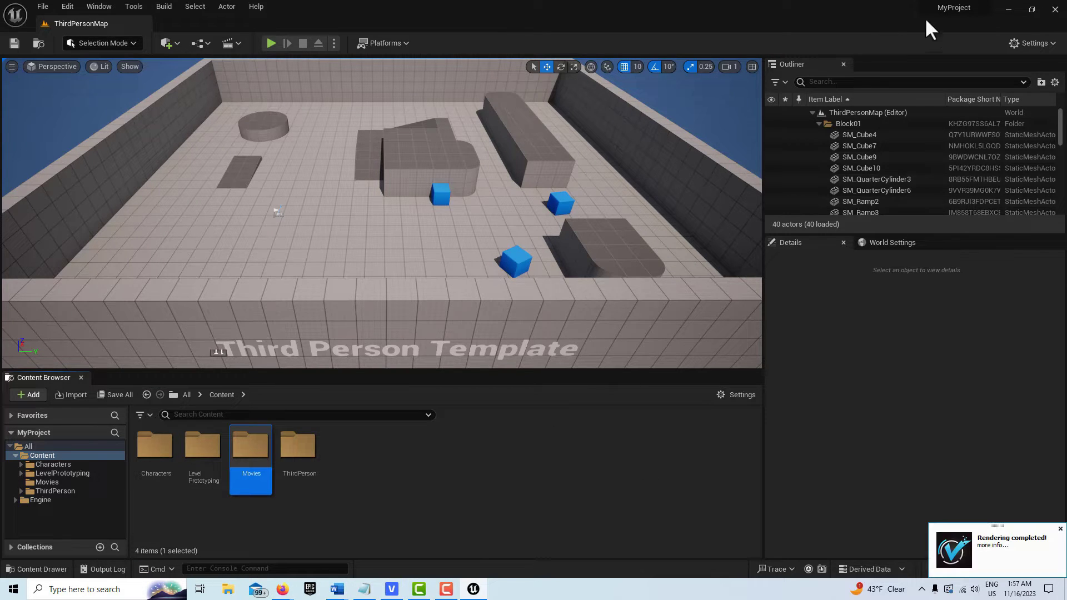
Step: Dismiss the finished render report and close VEGAS Pro without saving the project
{"action": "left_click", "coordinate": [1008, 8]}
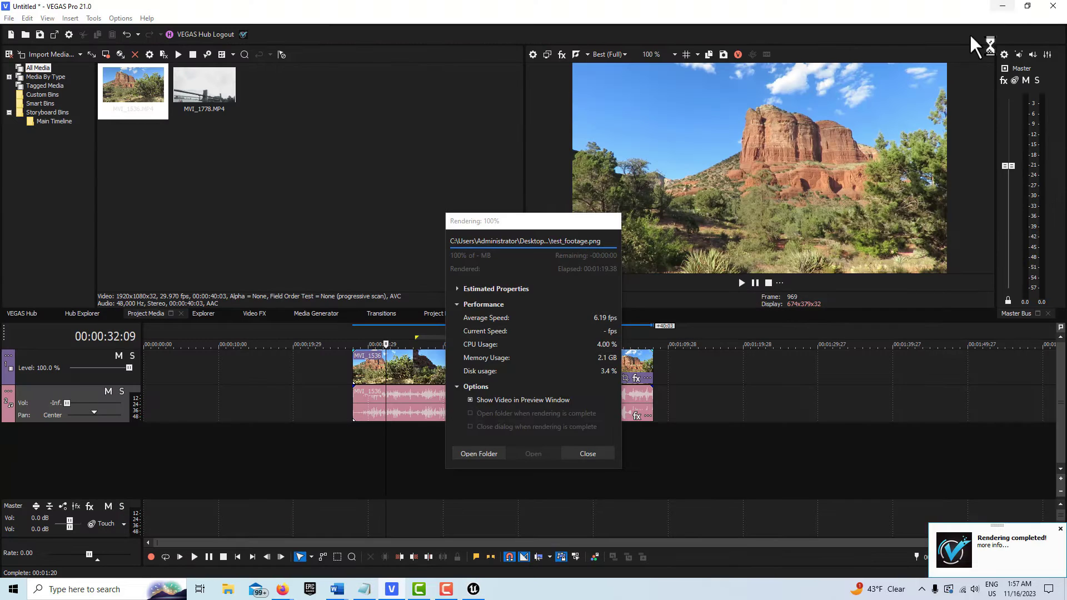
{"action": "left_click", "coordinate": [587, 454]}
{"action": "left_click", "coordinate": [1053, 6]}
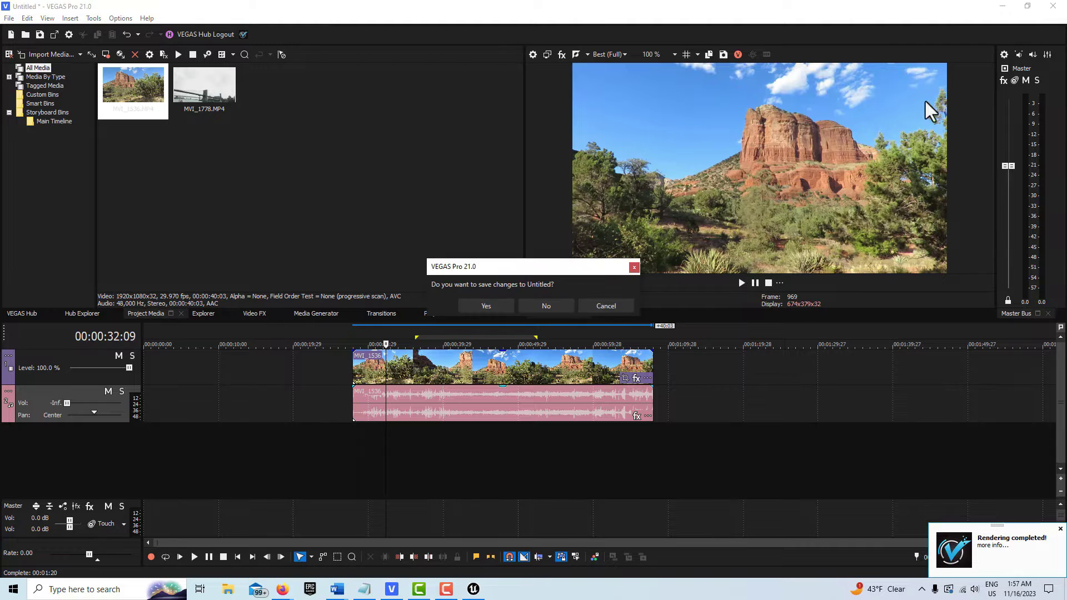
{"action": "left_click", "coordinate": [562, 303]}
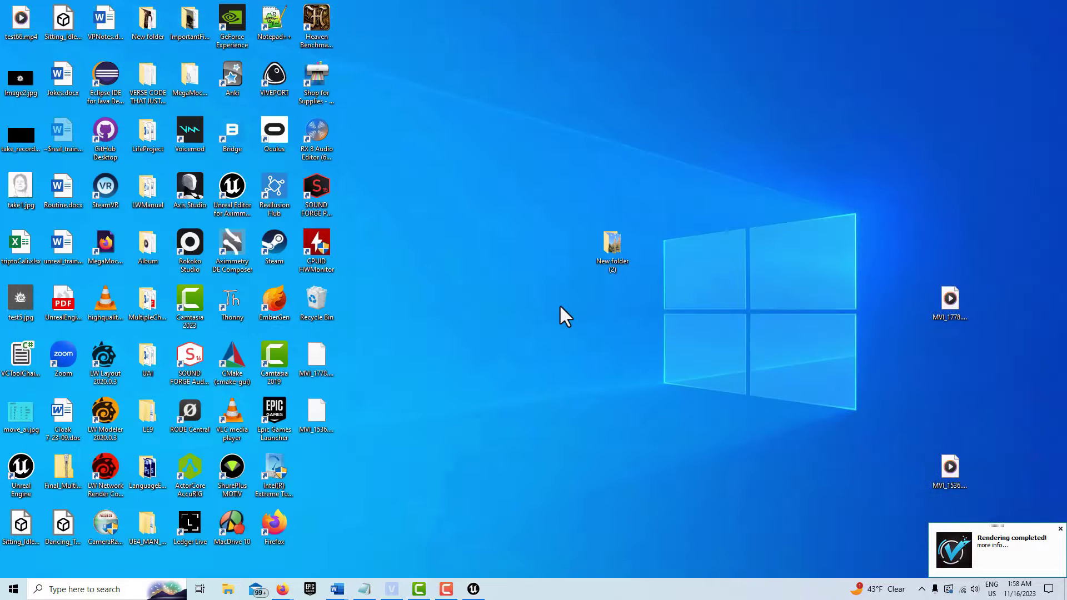
Step: Copy New folder (2) from the desktop and open a File Explorer window
{"action": "right_click", "coordinate": [615, 241]}
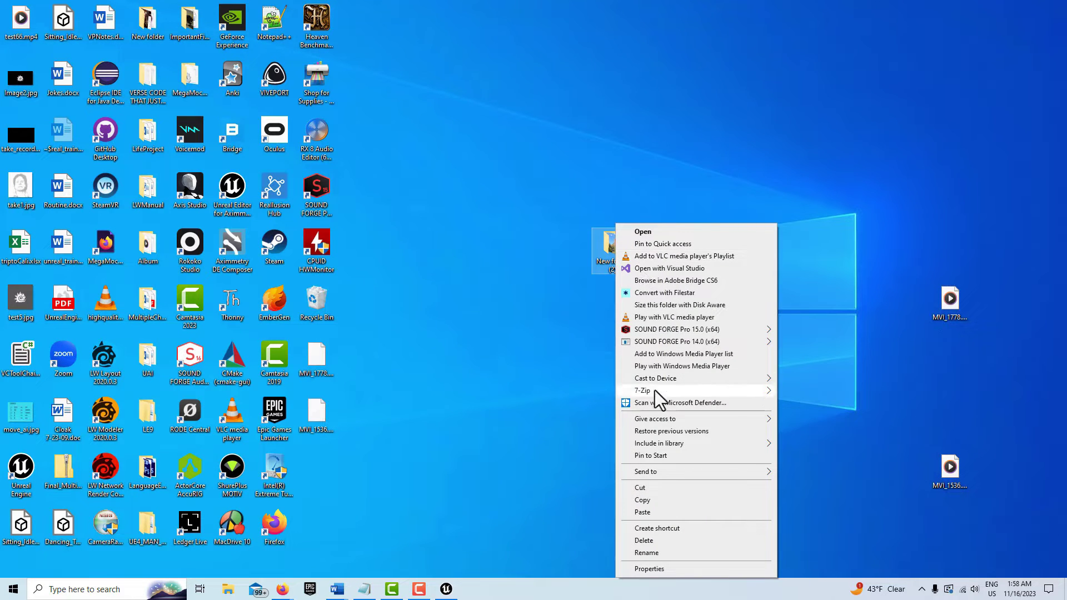
{"action": "left_click", "coordinate": [656, 500]}
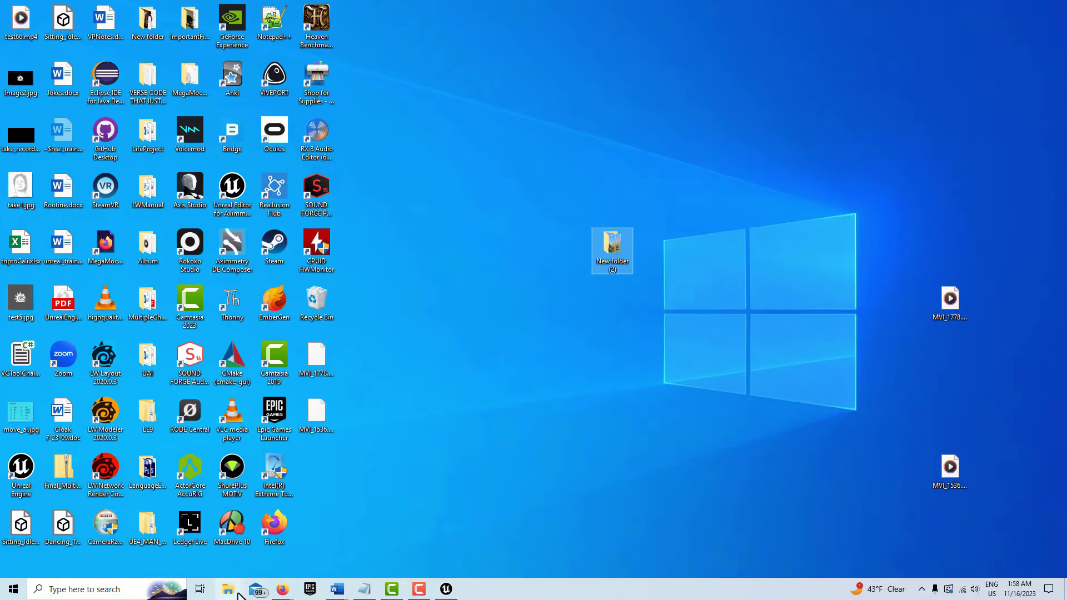
{"action": "left_click", "coordinate": [237, 593]}
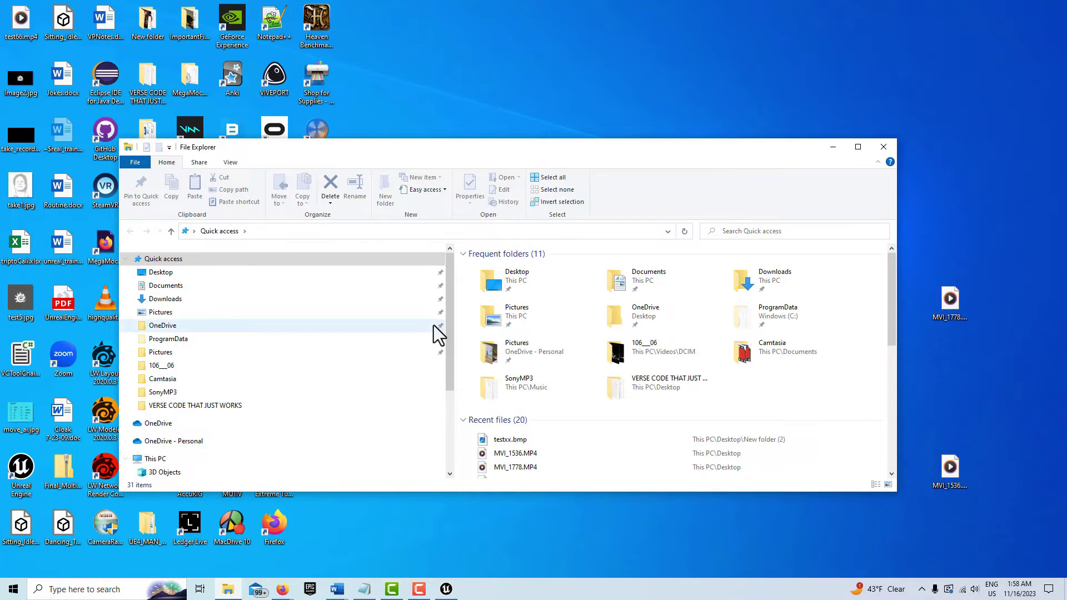
{"action": "left_click_drag", "start_coordinate": [448, 315], "coordinate": [446, 422]}
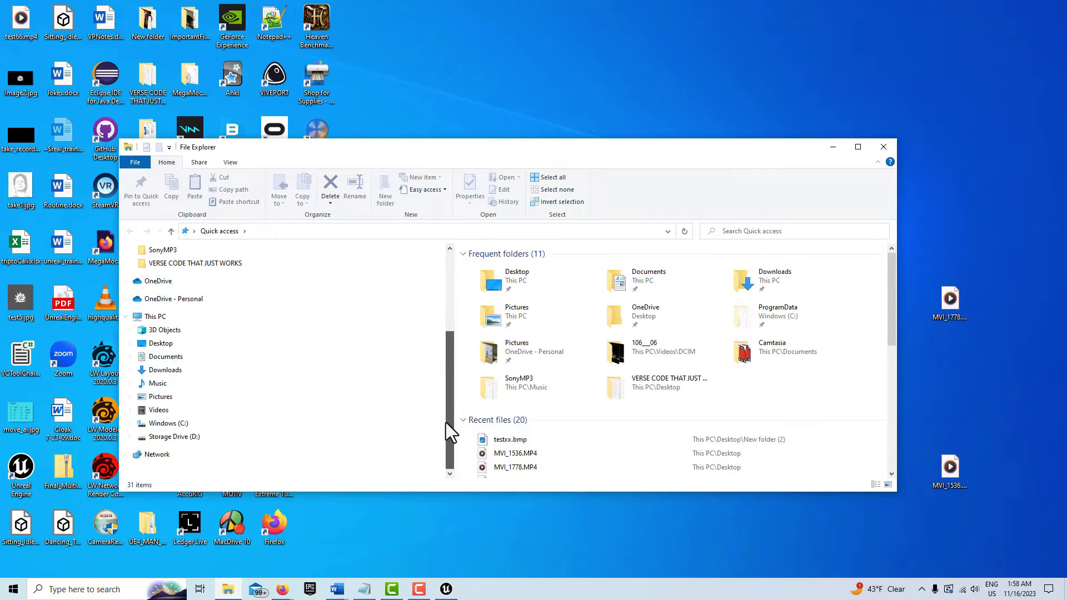
Step: Paste the folder into D:\Unreal_Projects\MyProject\Content\Movies
{"action": "left_click", "coordinate": [196, 438]}
{"action": "scroll", "coordinate": [514, 372], "scroll_direction": "down", "scroll_amount": 5}
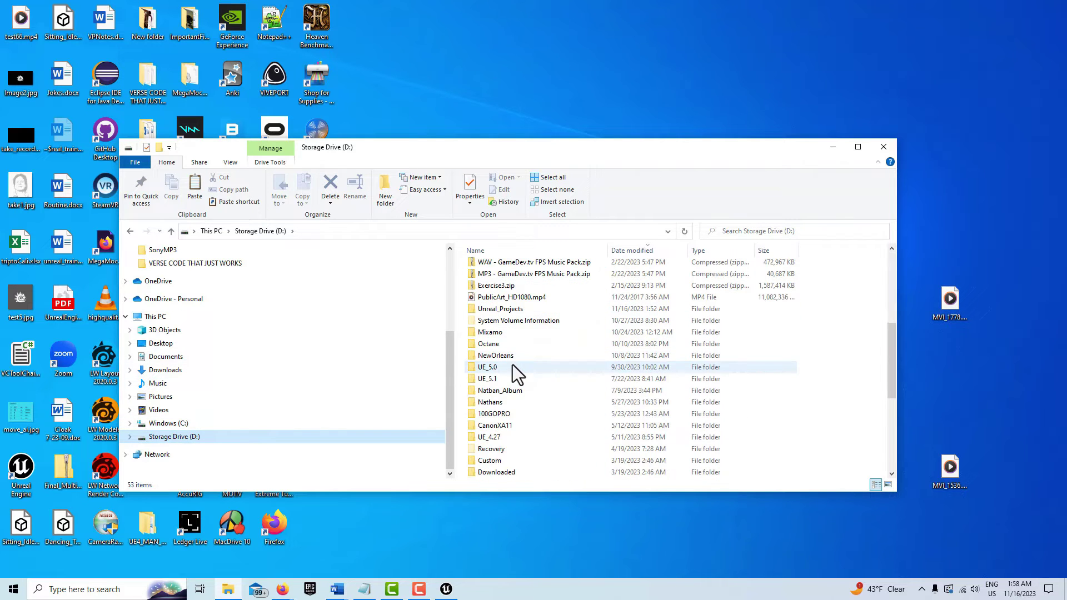
{"action": "double_click", "coordinate": [503, 309]}
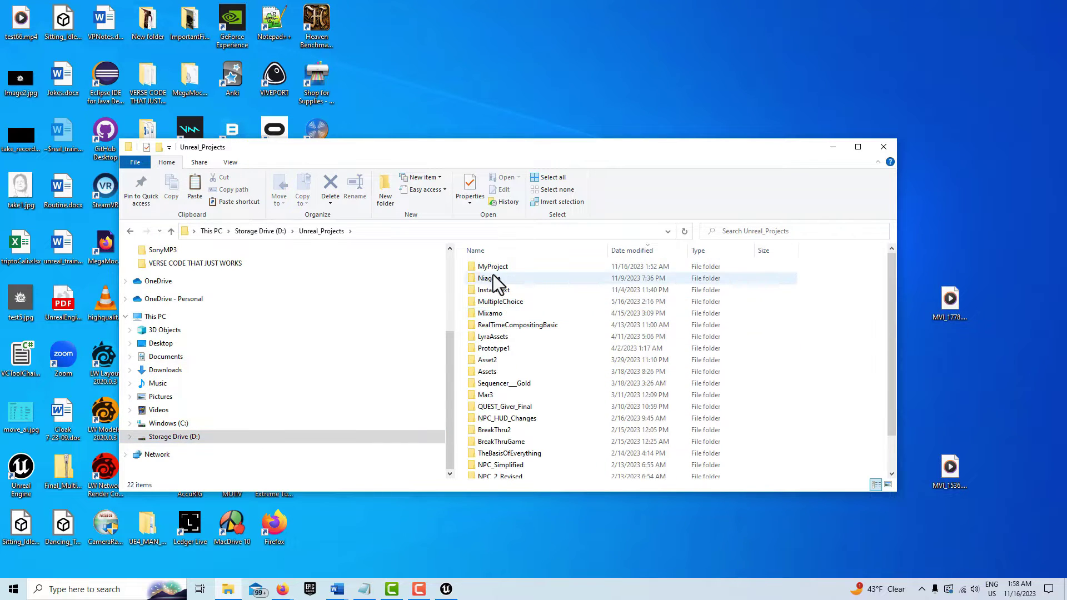
{"action": "double_click", "coordinate": [496, 268]}
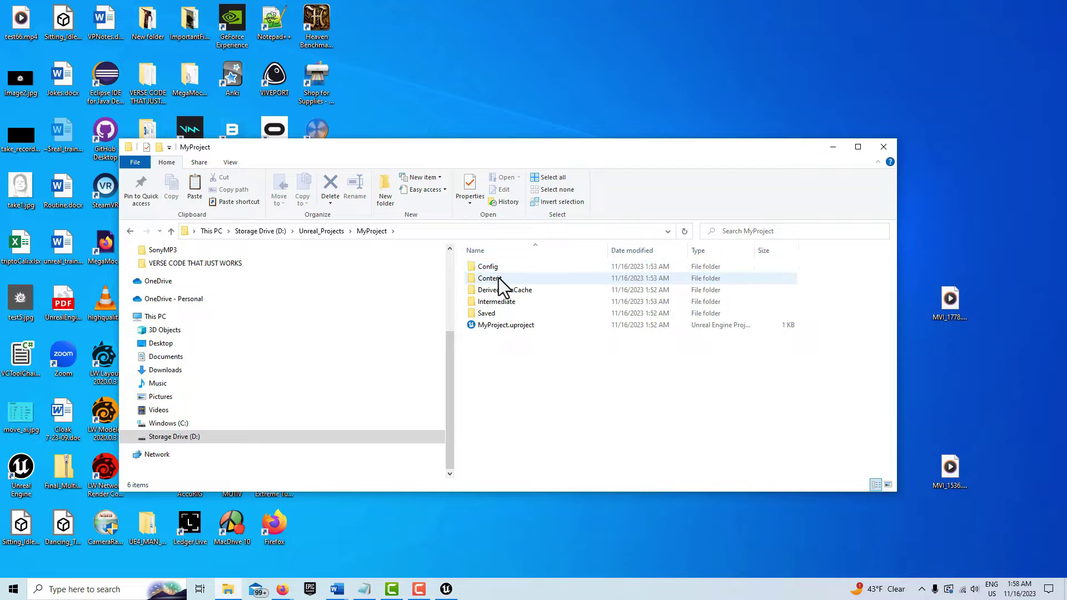
{"action": "double_click", "coordinate": [498, 280]}
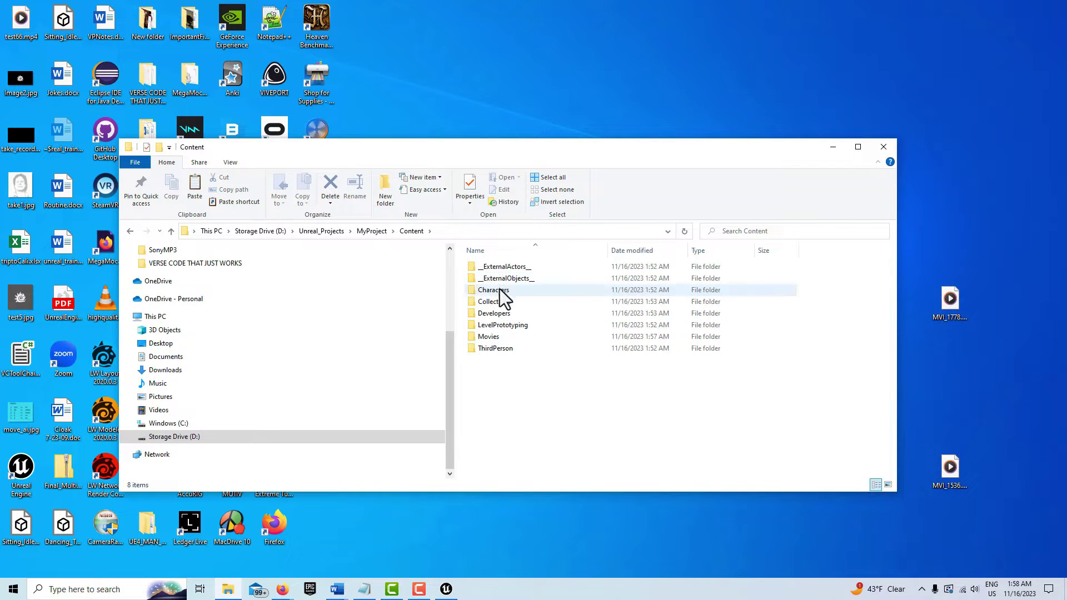
{"action": "double_click", "coordinate": [502, 337]}
{"action": "right_click", "coordinate": [505, 317]}
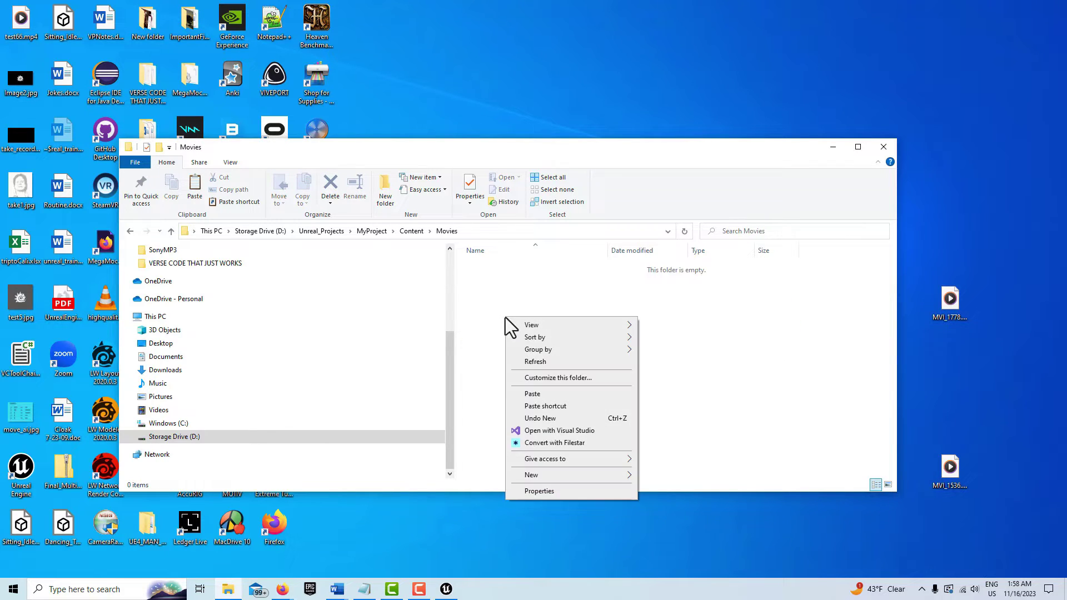
{"action": "left_click", "coordinate": [532, 392]}
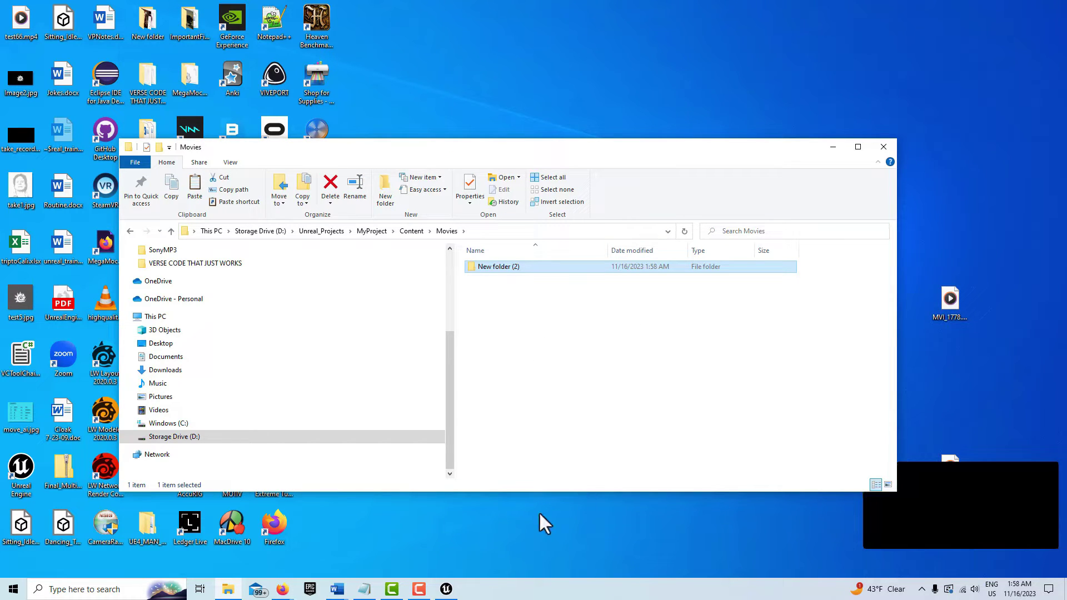
Step: In Unreal, check the Movies folder, return to Content, and show the Media asset list
{"action": "left_click", "coordinate": [446, 588]}
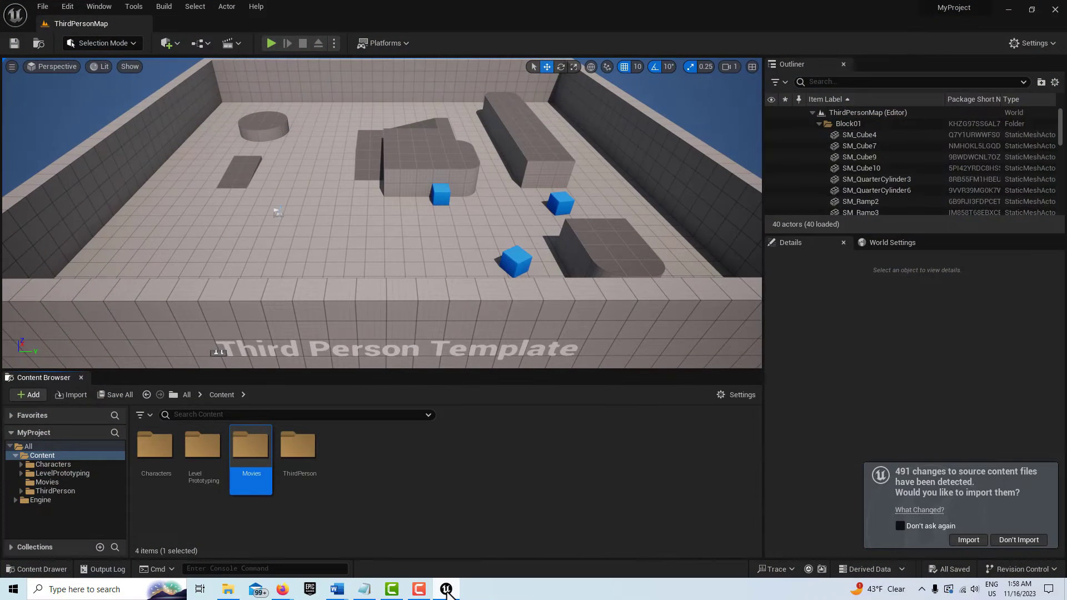
{"action": "double_click", "coordinate": [247, 444]}
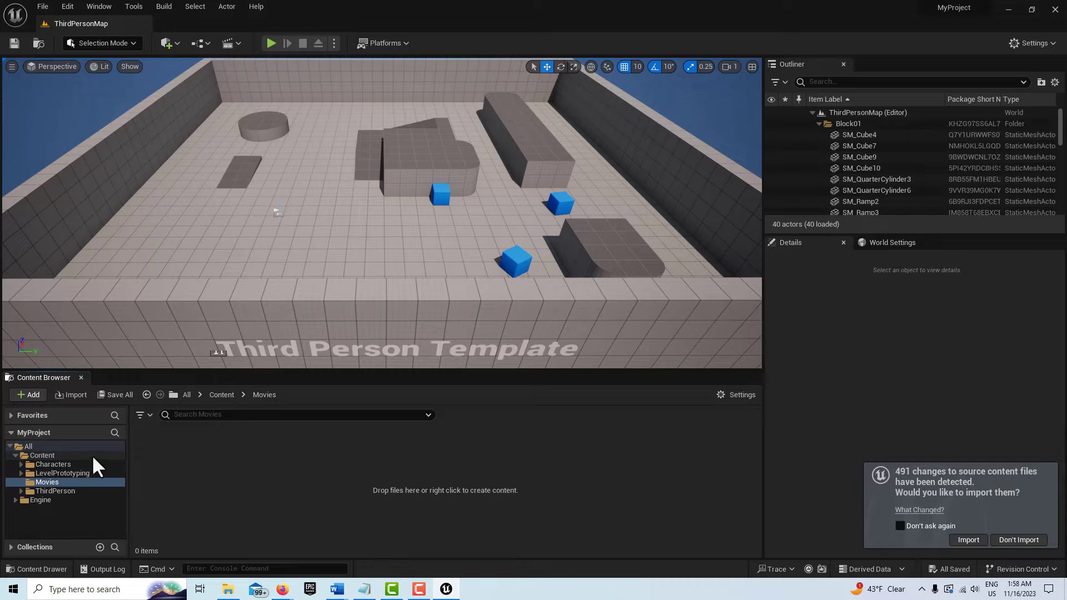
{"action": "left_click", "coordinate": [64, 455]}
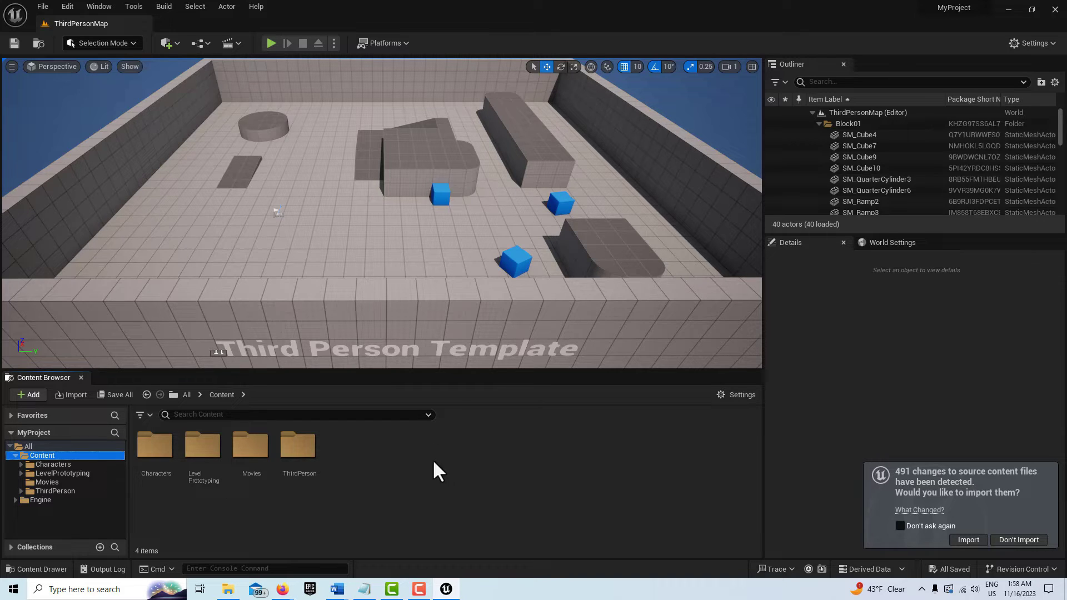
{"action": "right_click", "coordinate": [409, 445]}
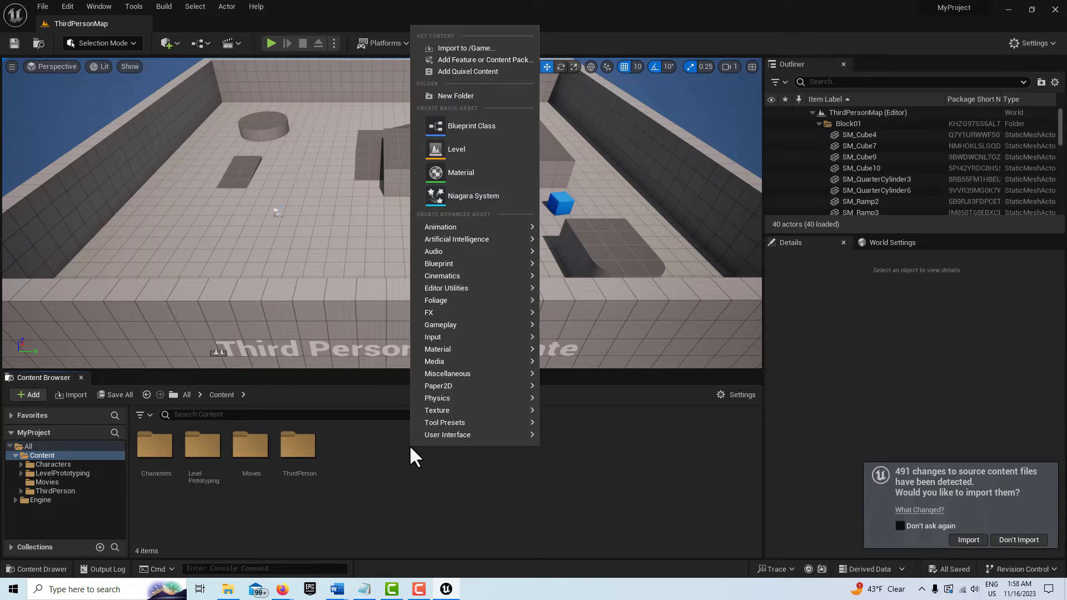
{"action": "mouse_move", "coordinate": [447, 363]}
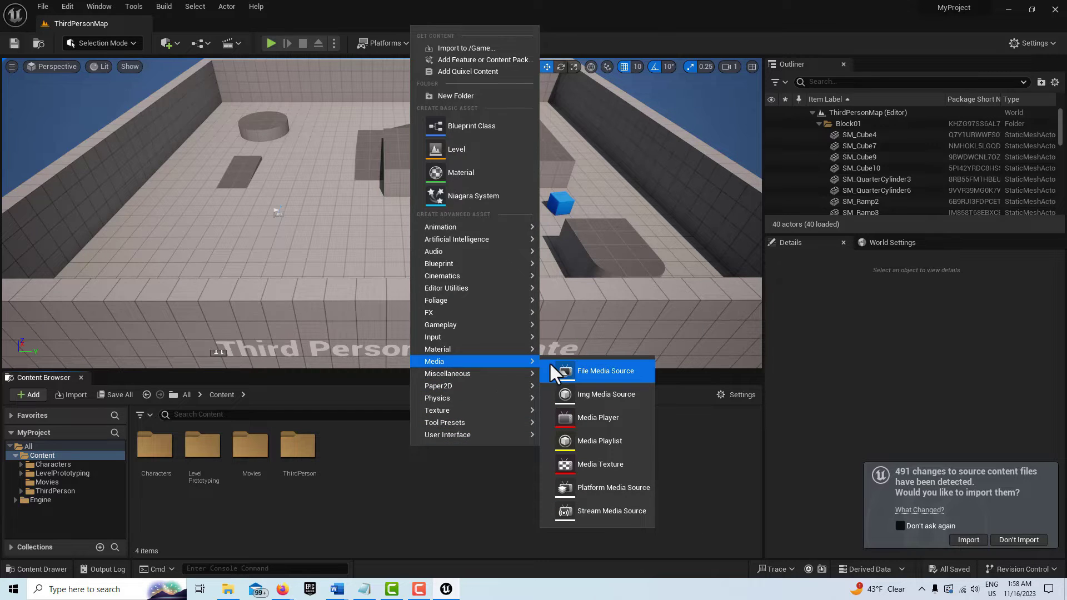
Step: Create an Img Media Source named NewImgMediaSource and open it in the media editor
{"action": "left_click", "coordinate": [612, 391]}
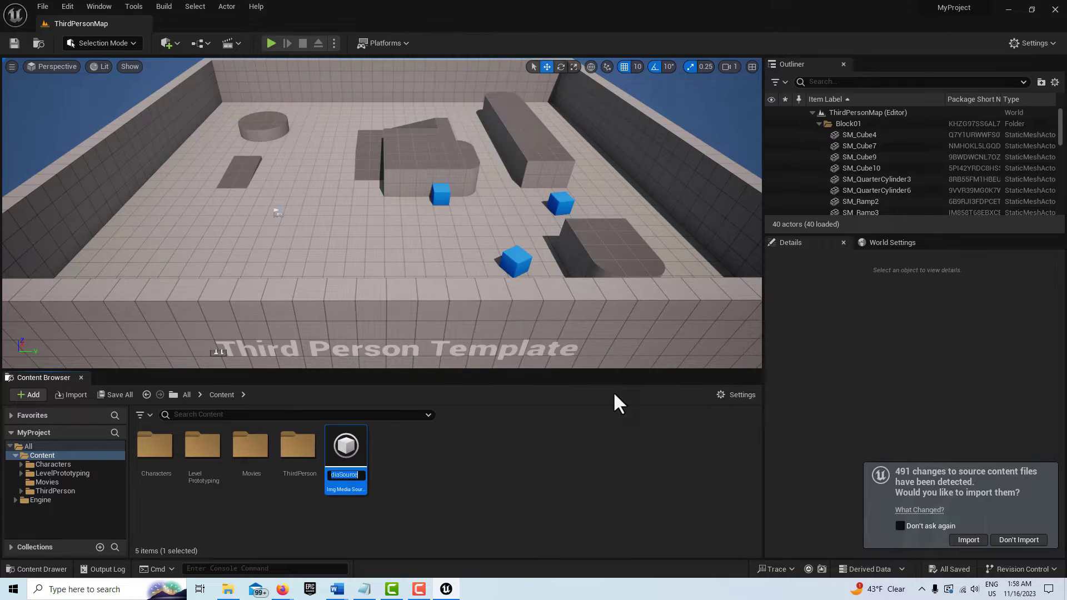
{"action": "key", "text": "Return"}
{"action": "double_click", "coordinate": [347, 447]}
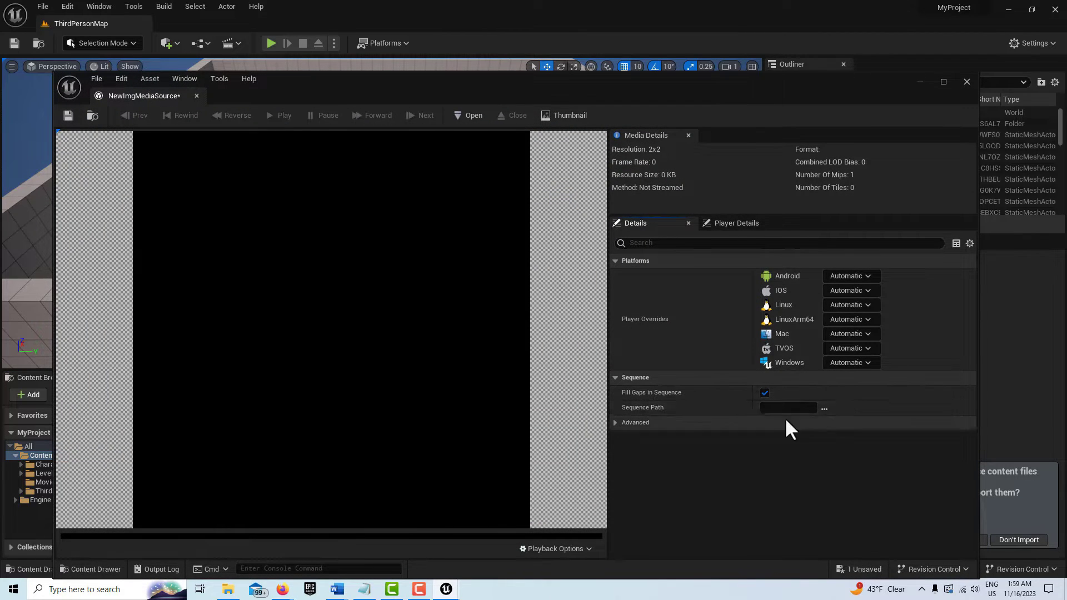
Step: Set the sequence path to test_footage_000000.png in Movies/New folder (2) and import detected changes
{"action": "left_click", "coordinate": [823, 408]}
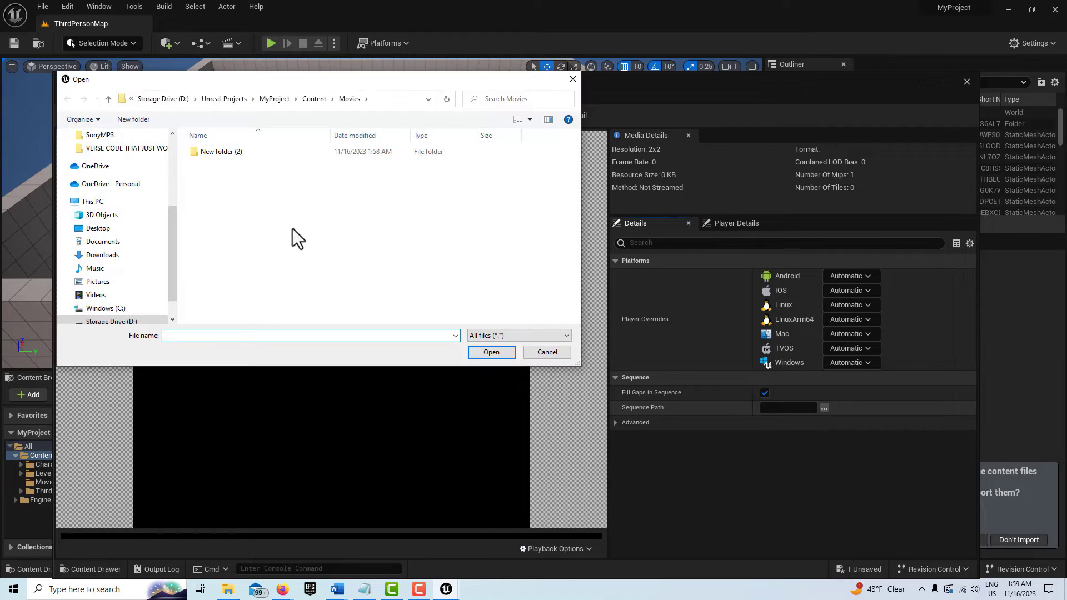
{"action": "double_click", "coordinate": [219, 157]}
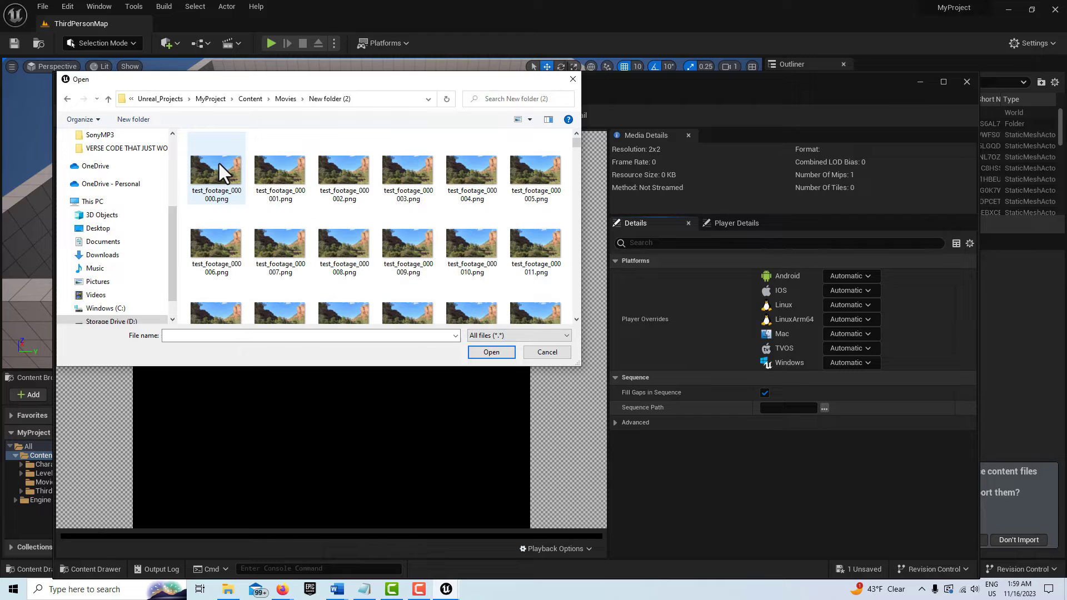
{"action": "left_click", "coordinate": [219, 168]}
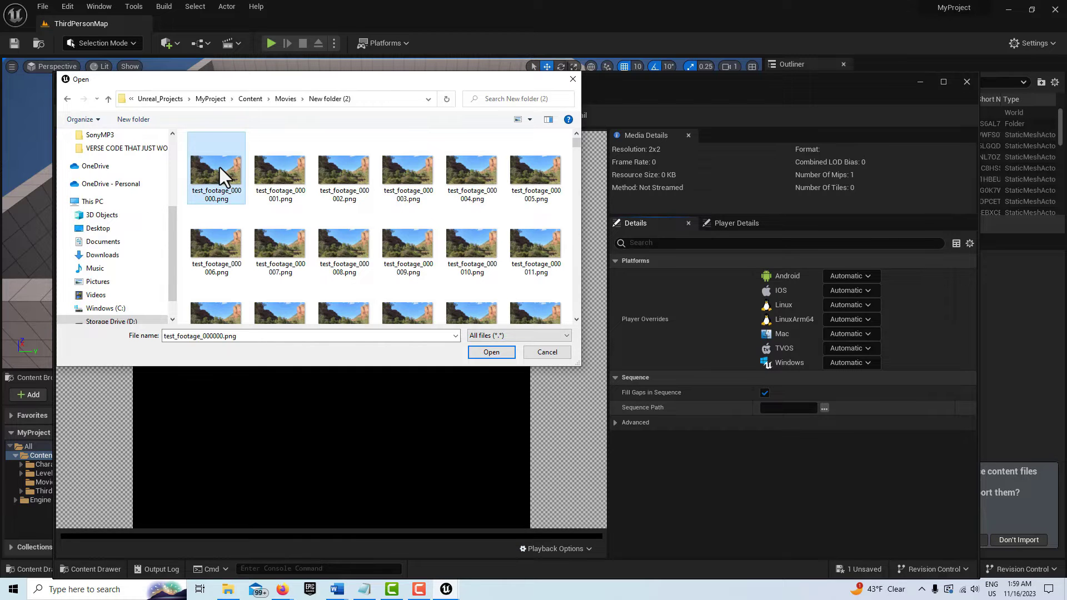
{"action": "left_click", "coordinate": [496, 353]}
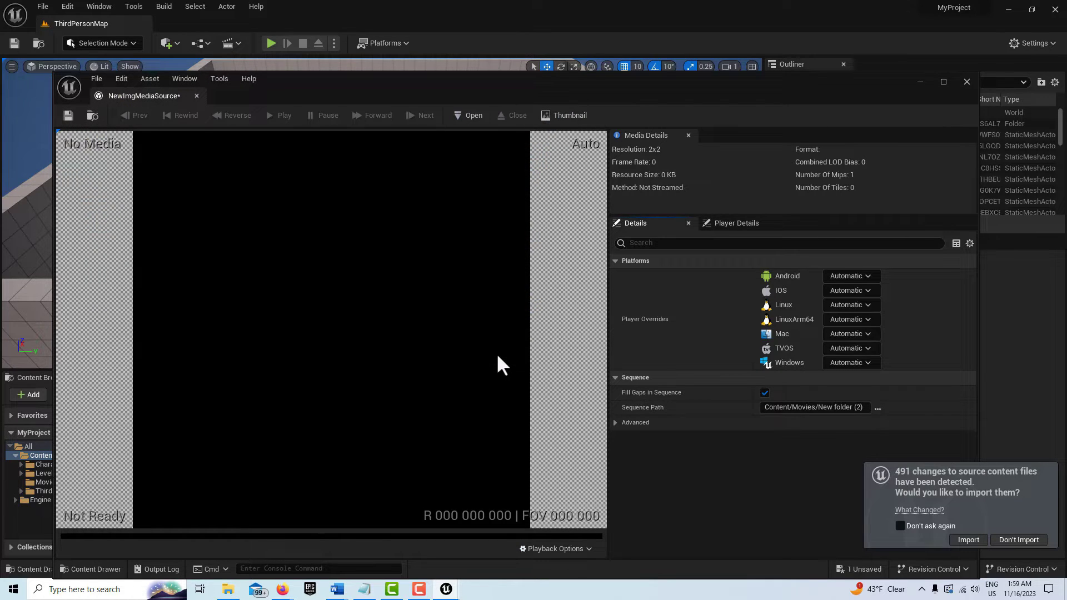
{"action": "left_click", "coordinate": [967, 539]}
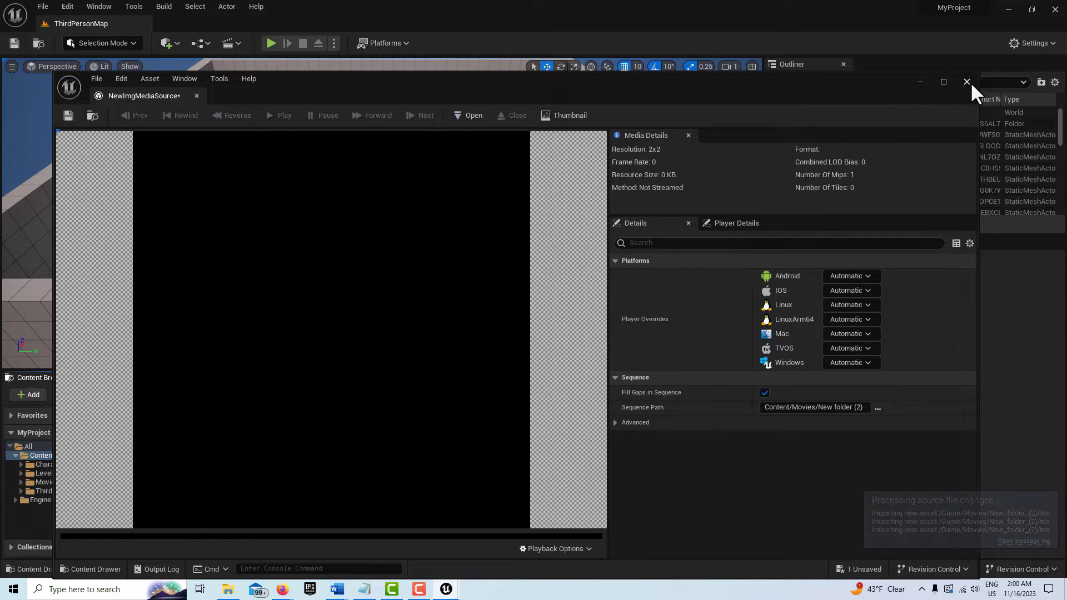
{"action": "left_click", "coordinate": [68, 116]}
Step: View the Player Details settings, then close the NewImgMediaSource editor
{"action": "left_click", "coordinate": [708, 222]}
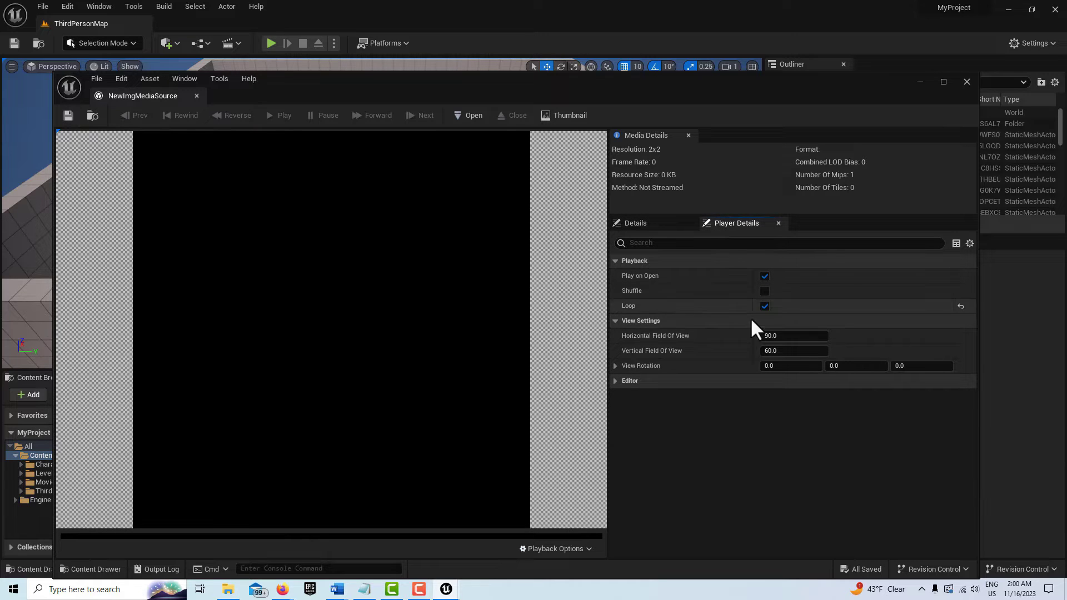
{"action": "left_click", "coordinate": [967, 82]}
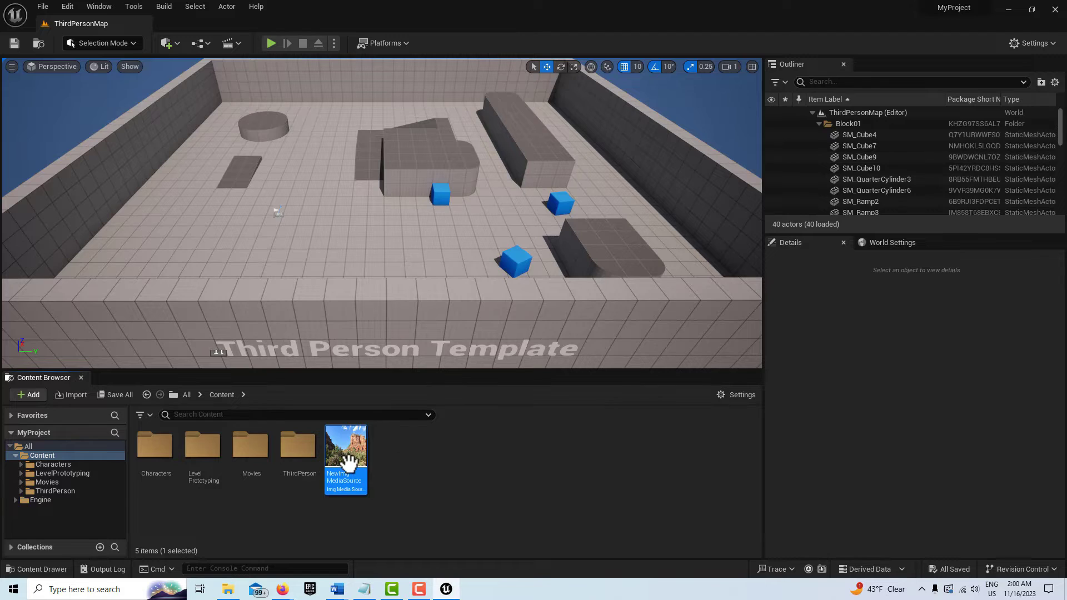
{"action": "mouse_move", "coordinate": [357, 463]}
Step: Create a NewMediaPlayer asset with a NewMediaPlayer_Video output texture
{"action": "right_click", "coordinate": [406, 456]}
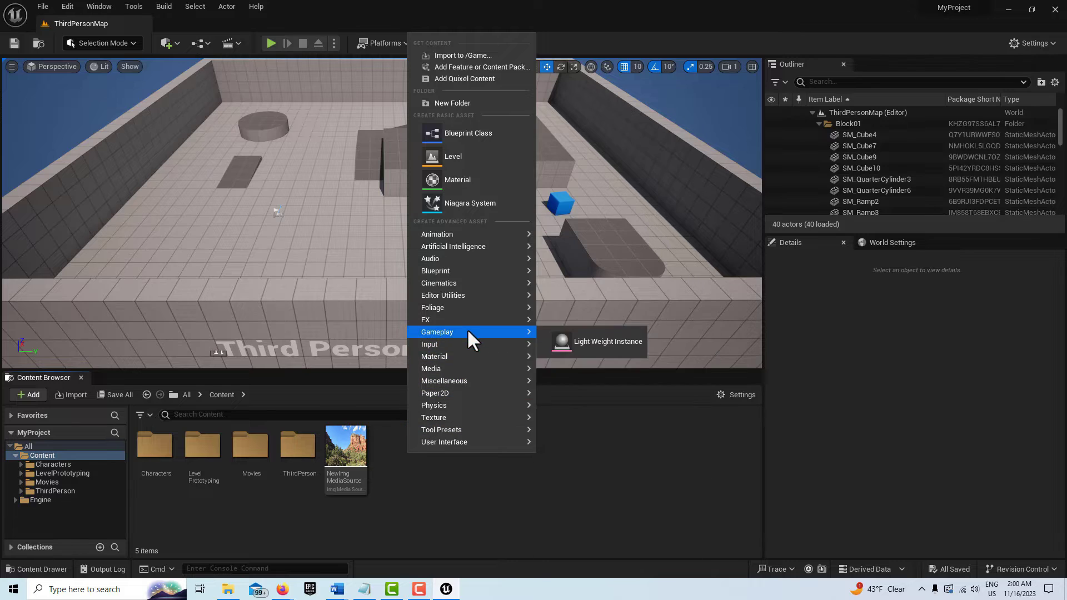
{"action": "mouse_move", "coordinate": [465, 367]}
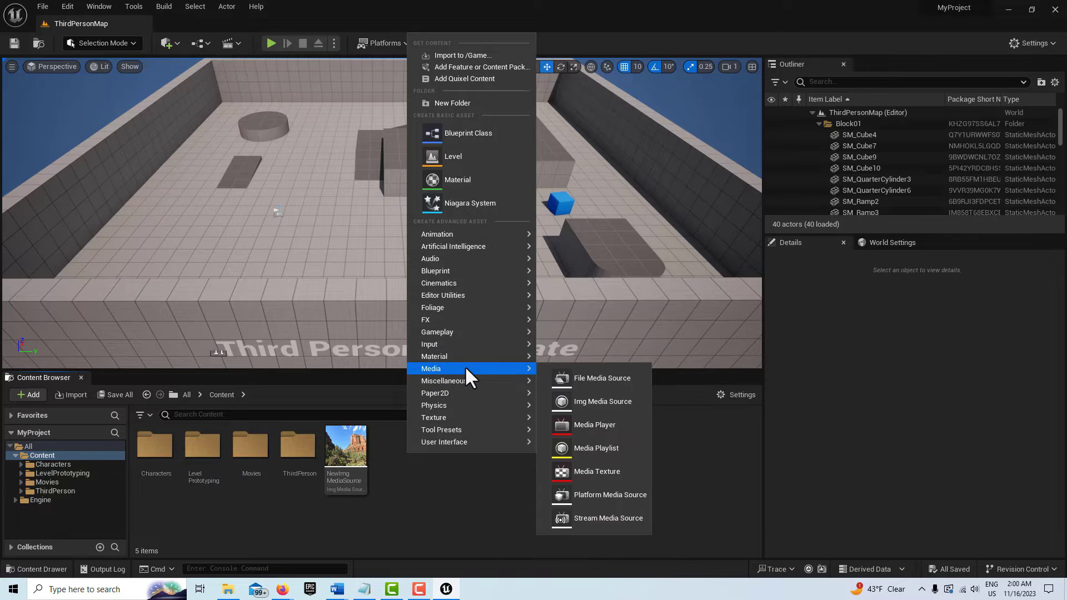
{"action": "left_click", "coordinate": [608, 418]}
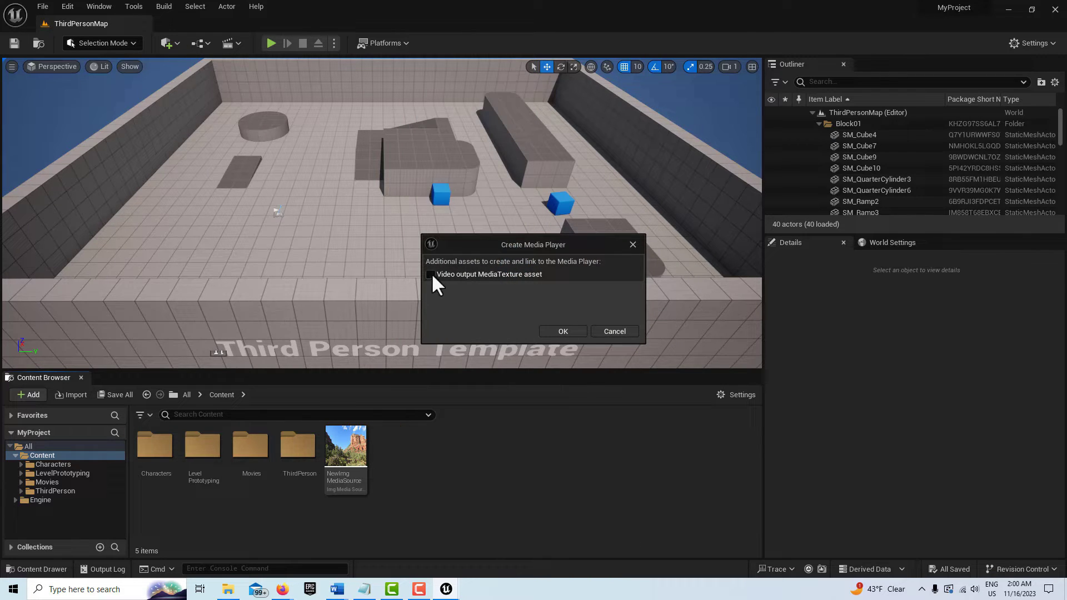
{"action": "left_click", "coordinate": [561, 330]}
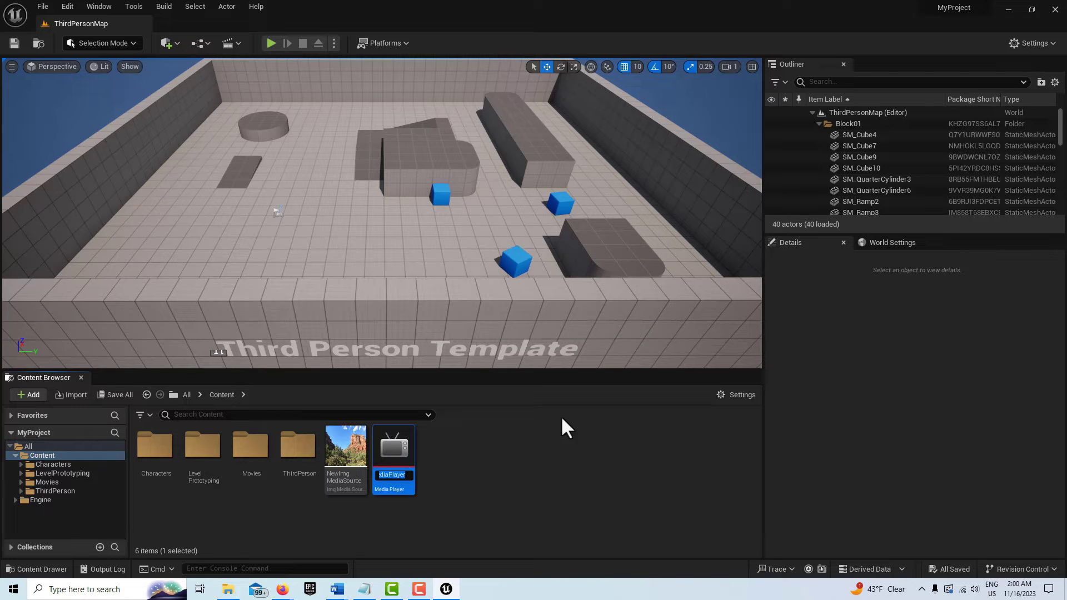
Step: Load NewImgMediaSource into NewMediaPlayer with looping enabled, then save all assets
{"action": "double_click", "coordinate": [403, 446]}
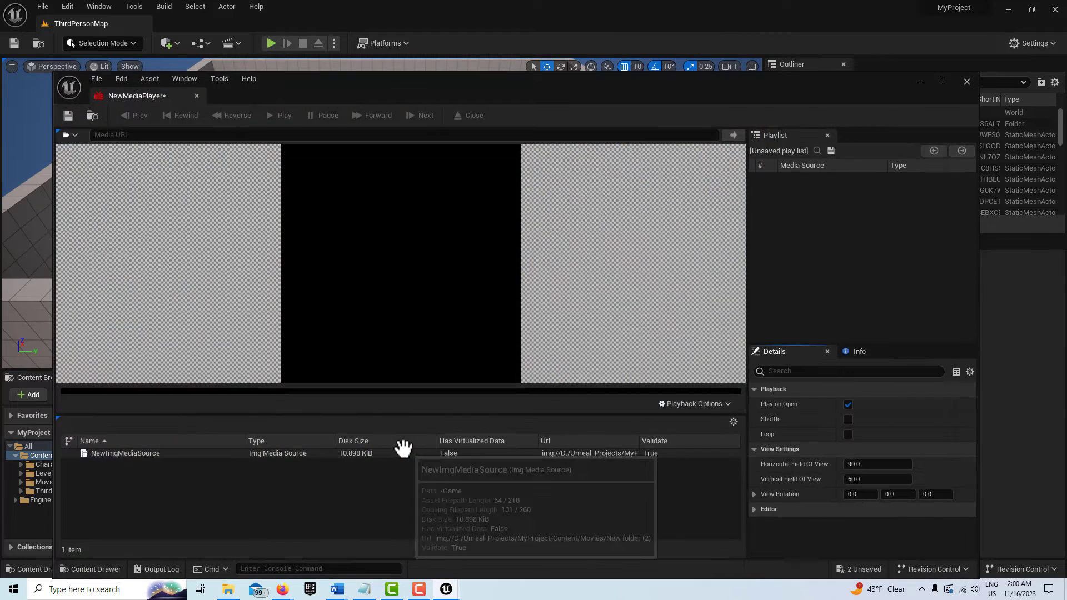
{"action": "double_click", "coordinate": [371, 453]}
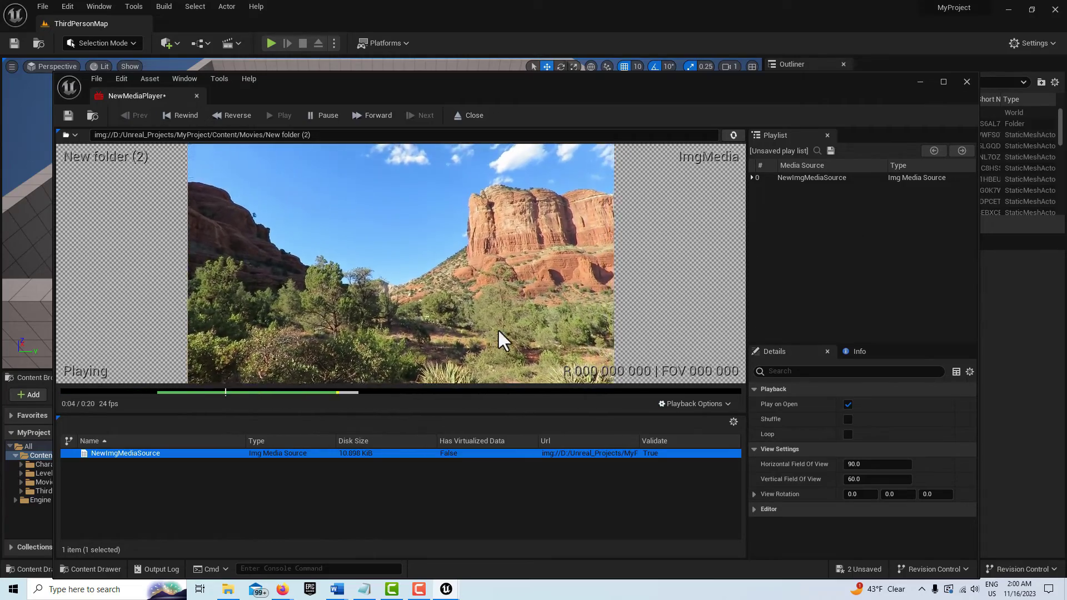
{"action": "left_click", "coordinate": [847, 434]}
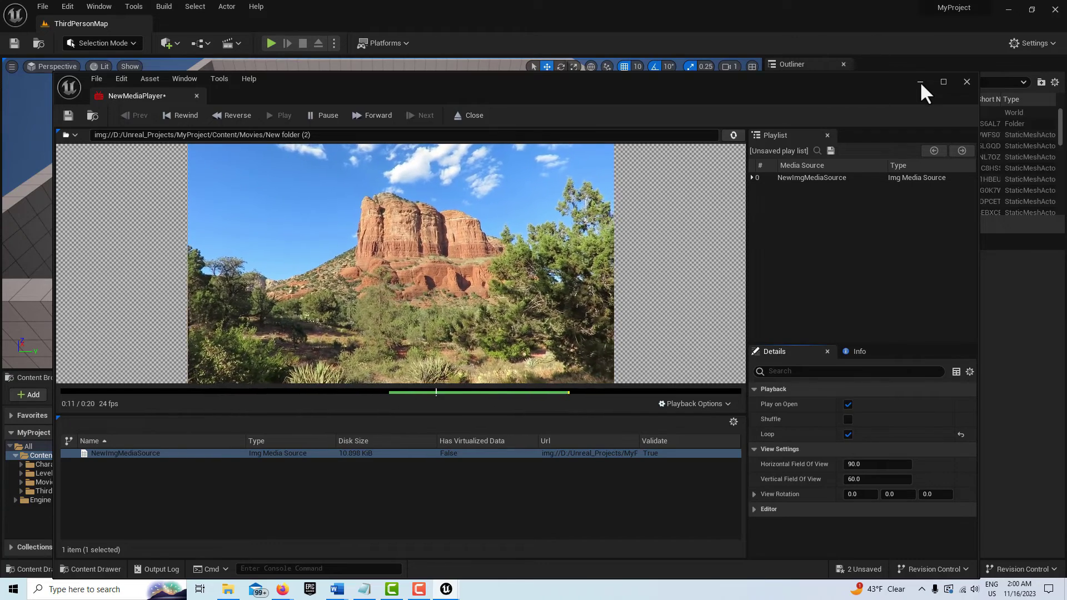
{"action": "left_click", "coordinate": [919, 81]}
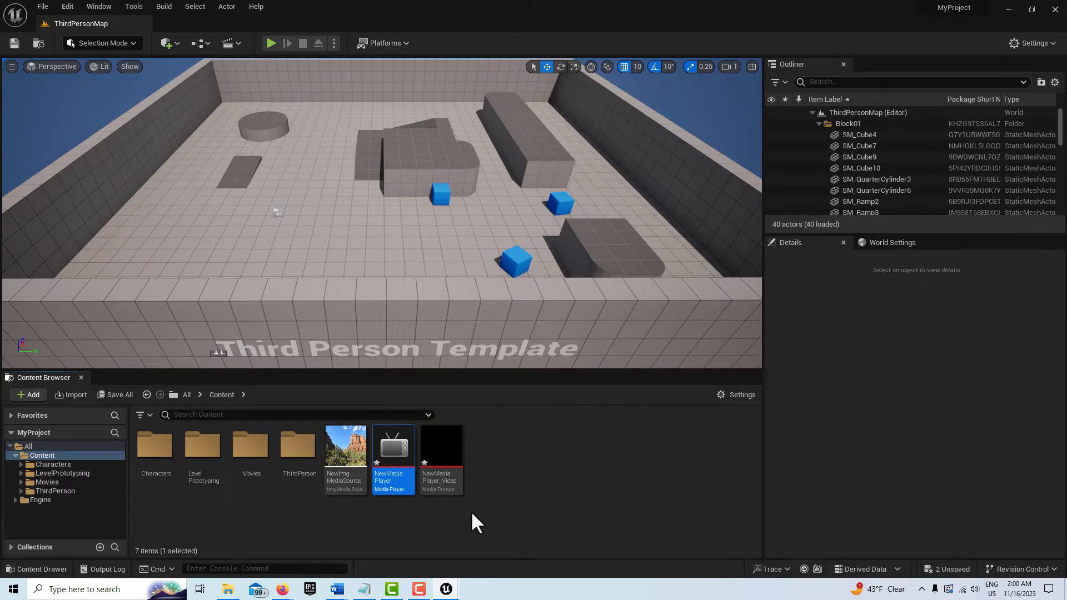
{"action": "left_click", "coordinate": [45, 8]}
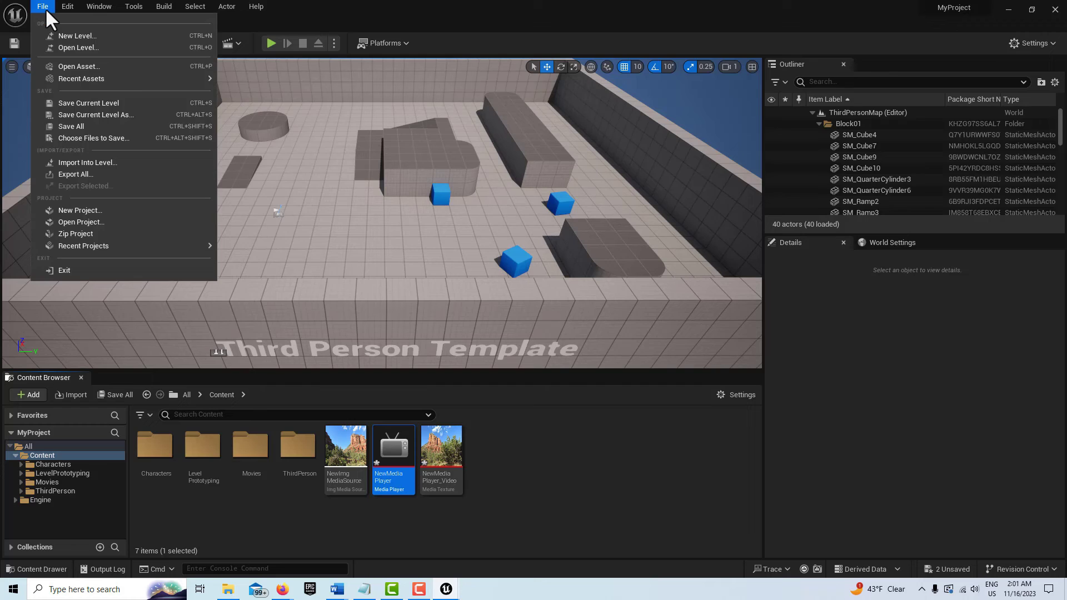
{"action": "left_click", "coordinate": [84, 126]}
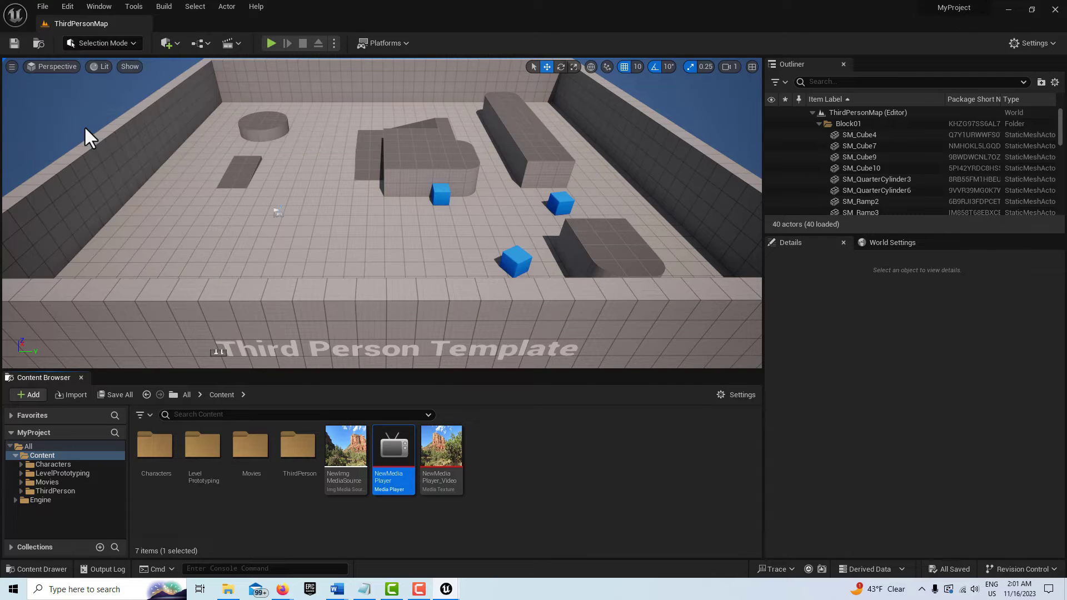
Step: Create a new material asset named NewMaterial in the Content folder
{"action": "right_click", "coordinate": [514, 460]}
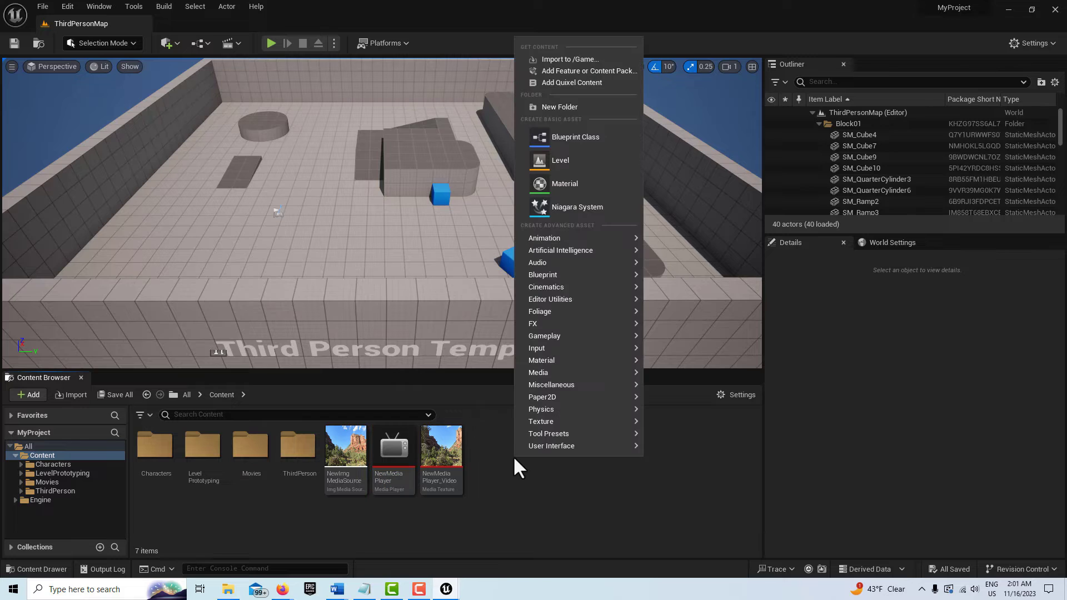
{"action": "mouse_move", "coordinate": [562, 358]}
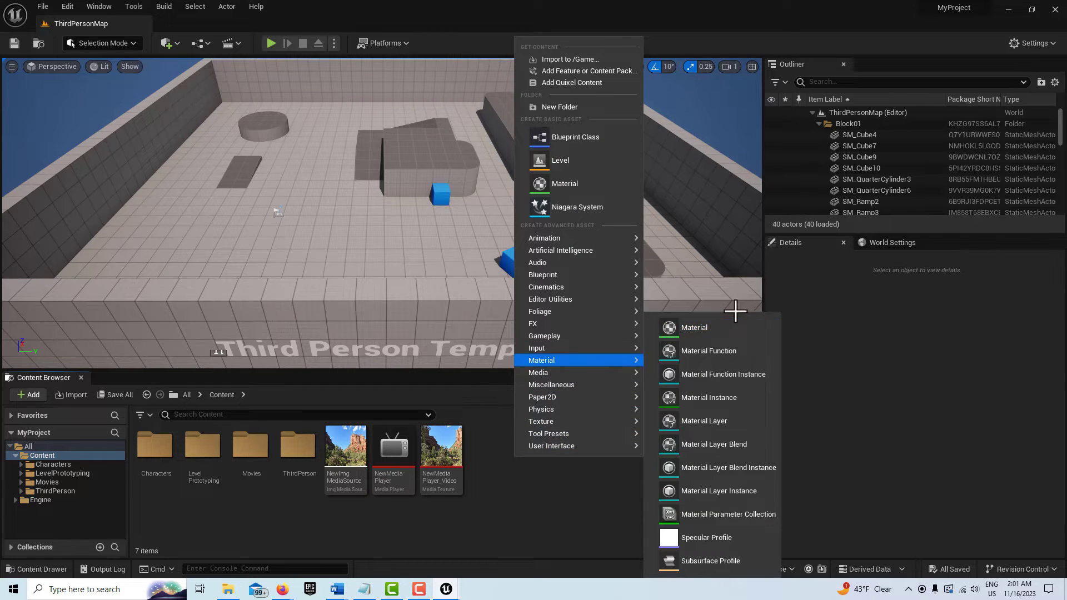
{"action": "left_click", "coordinate": [718, 329]}
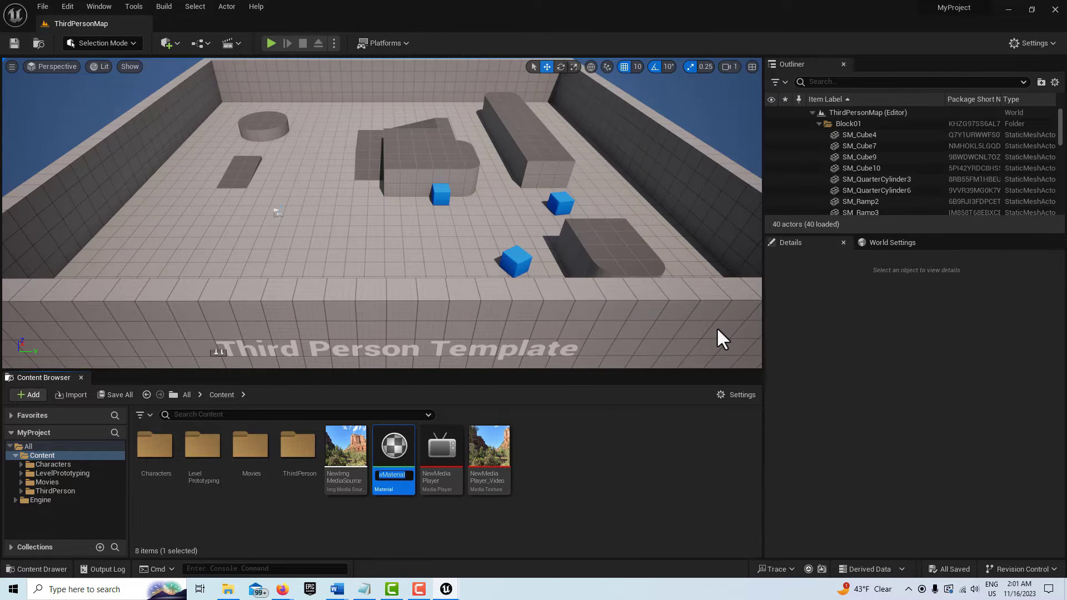
Step: Open NewMaterial, dock it and NewMediaPlayer as tabs, and move the output node right
{"action": "double_click", "coordinate": [399, 452]}
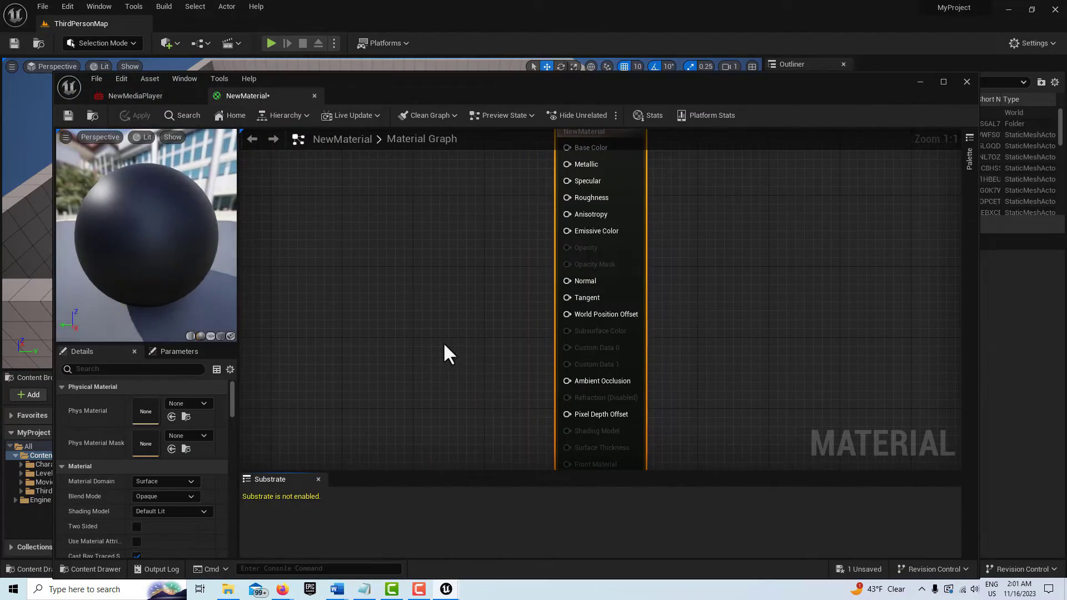
{"action": "left_click_drag", "start_coordinate": [259, 93], "coordinate": [323, 25]}
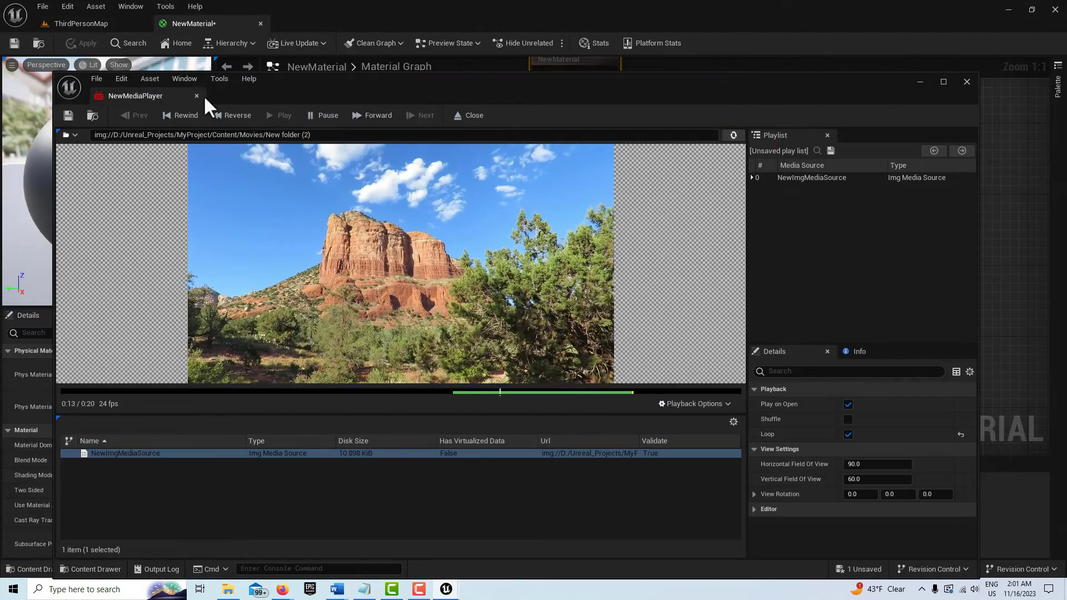
{"action": "left_click_drag", "start_coordinate": [123, 95], "coordinate": [288, 34]}
{"action": "left_click", "coordinate": [195, 24]}
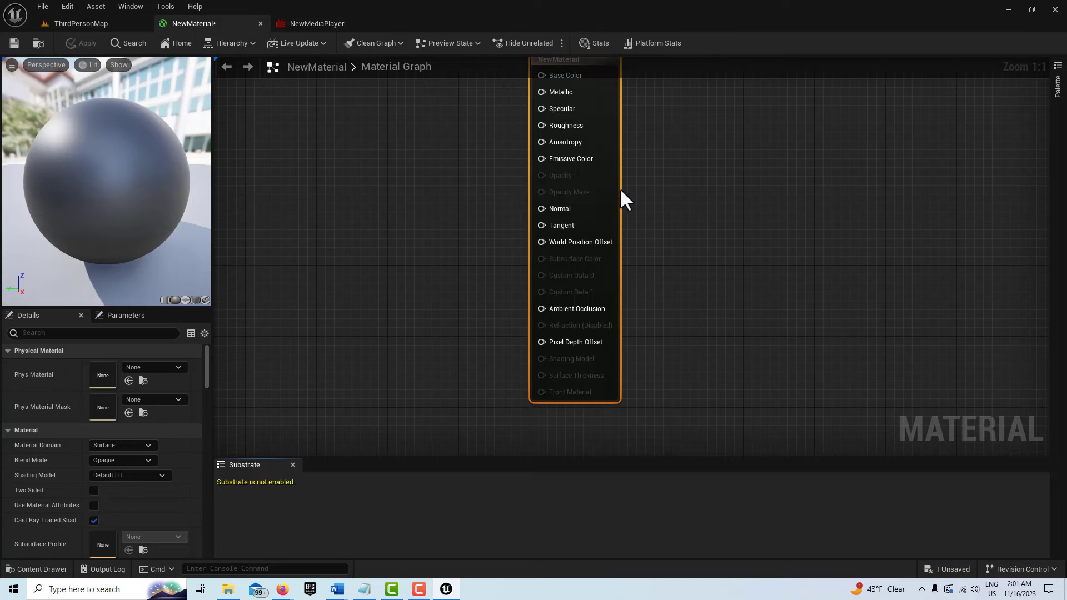
{"action": "left_click_drag", "start_coordinate": [610, 174], "coordinate": [743, 319]}
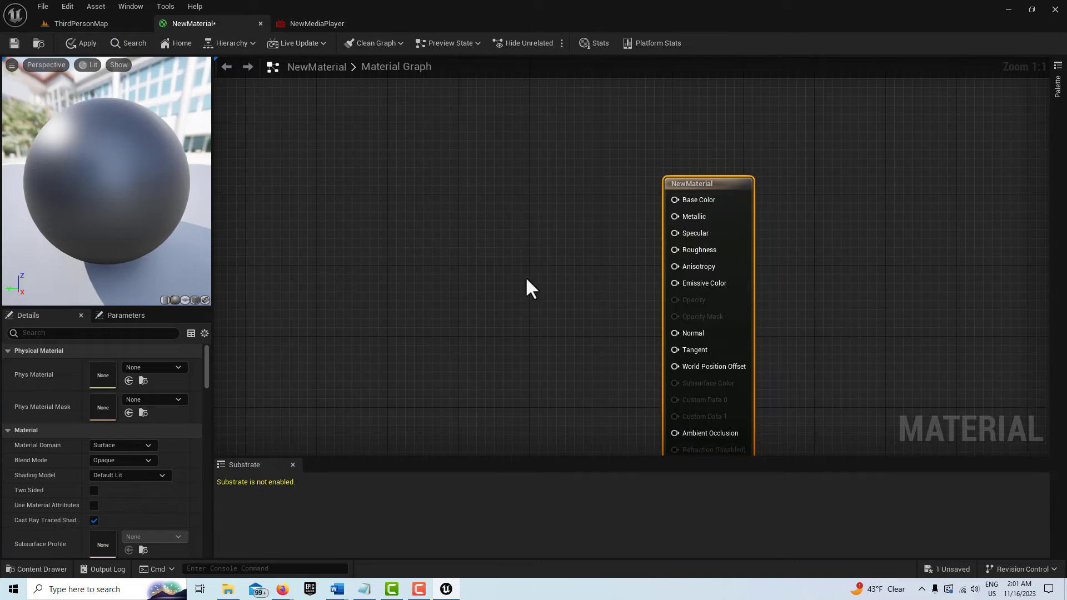
Step: Add a Texture Sample node using NewMediaPlayer_Video to drive NewMaterial's Base Color
{"action": "left_click", "coordinate": [487, 239]}
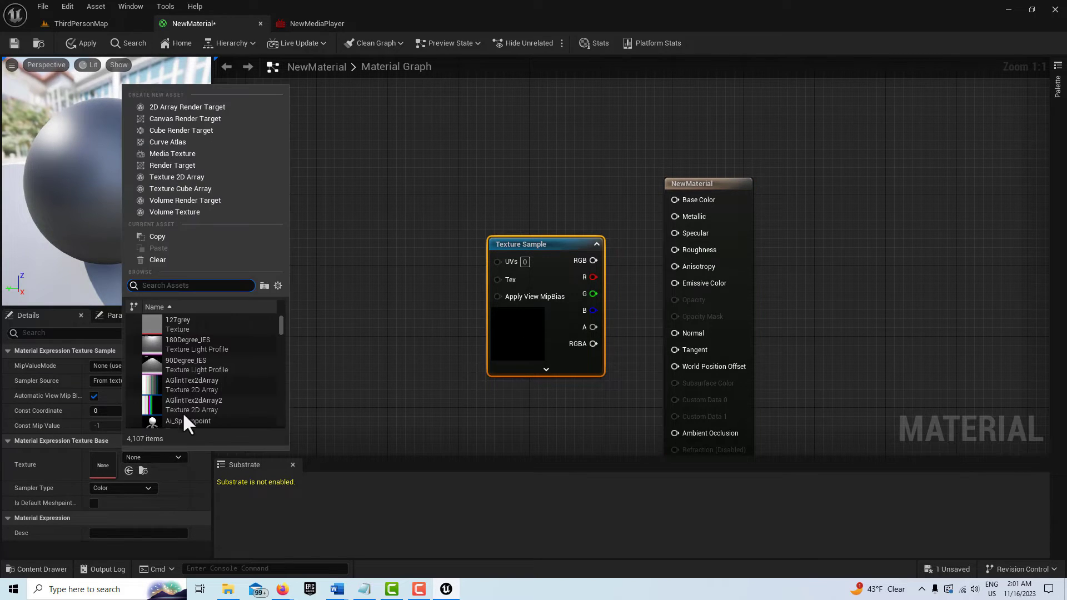
{"action": "scroll", "coordinate": [192, 361], "scroll_direction": "down", "scroll_amount": 3}
{"action": "left_click_drag", "start_coordinate": [278, 323], "coordinate": [278, 385]}
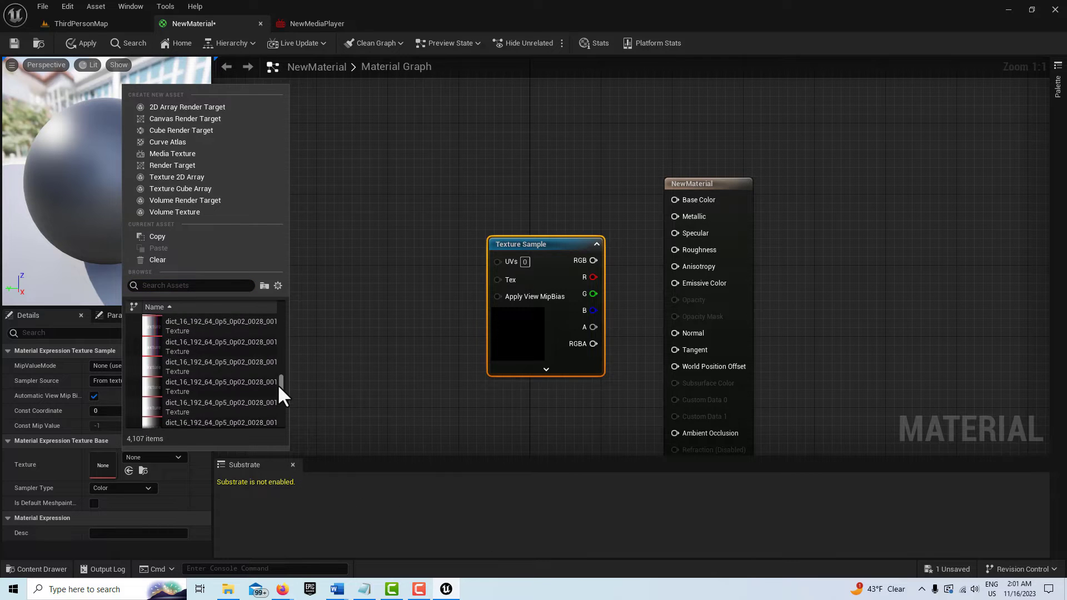
{"action": "left_click", "coordinate": [194, 289]}
{"action": "type", "text": "new"}
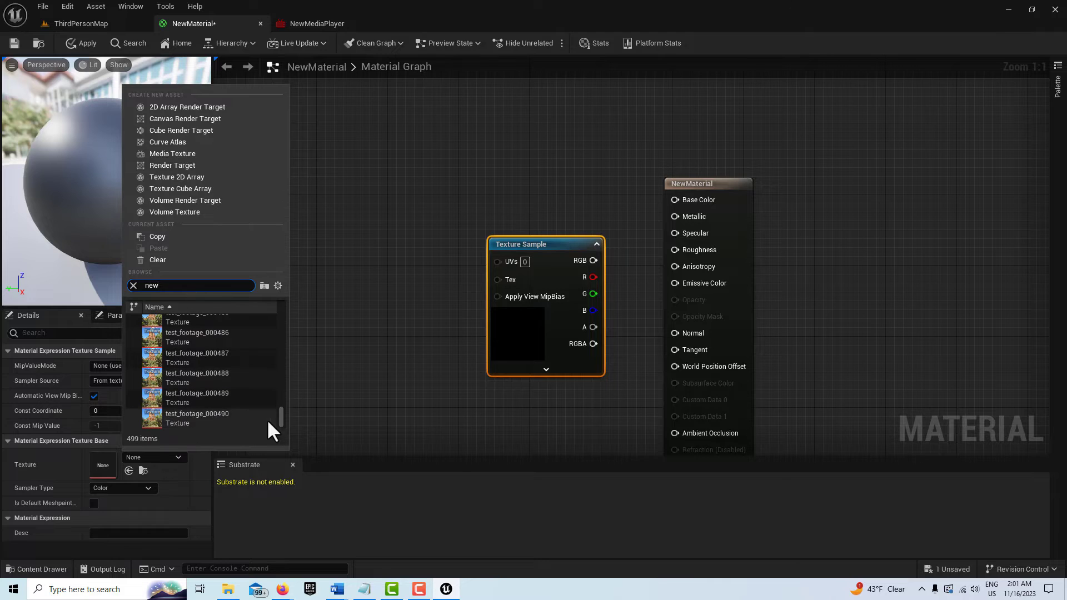
{"action": "left_click_drag", "start_coordinate": [279, 418], "coordinate": [269, 324]}
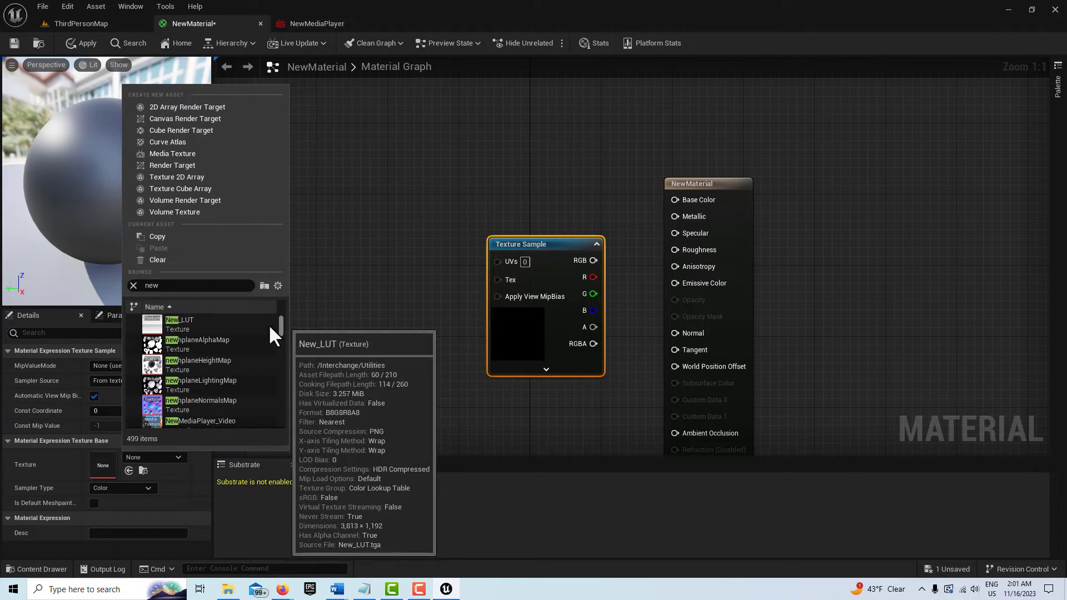
{"action": "scroll", "coordinate": [245, 349], "scroll_direction": "down", "scroll_amount": 1}
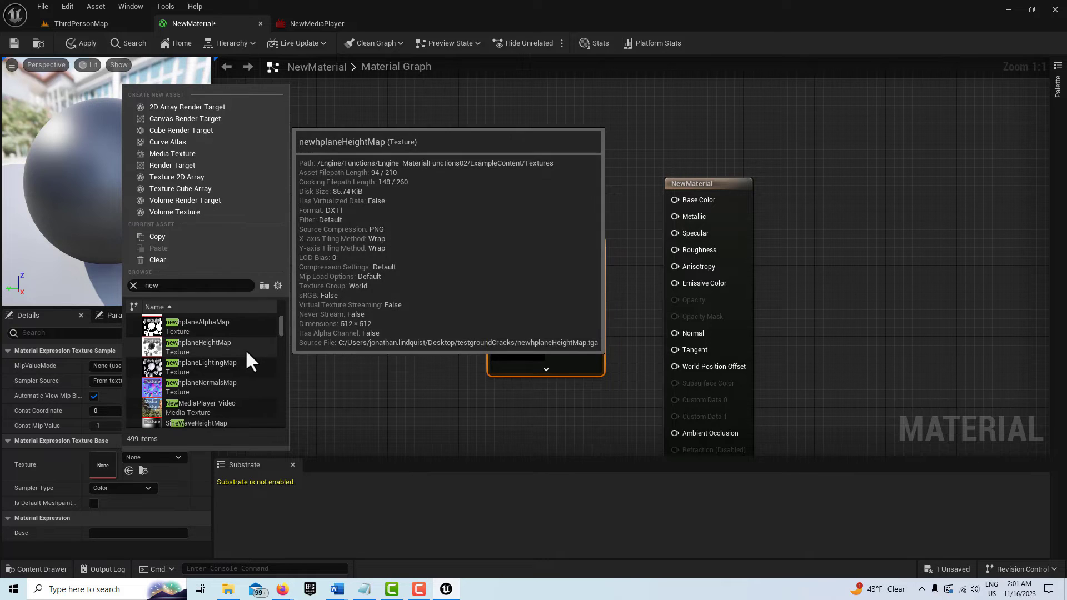
{"action": "left_click", "coordinate": [229, 405]}
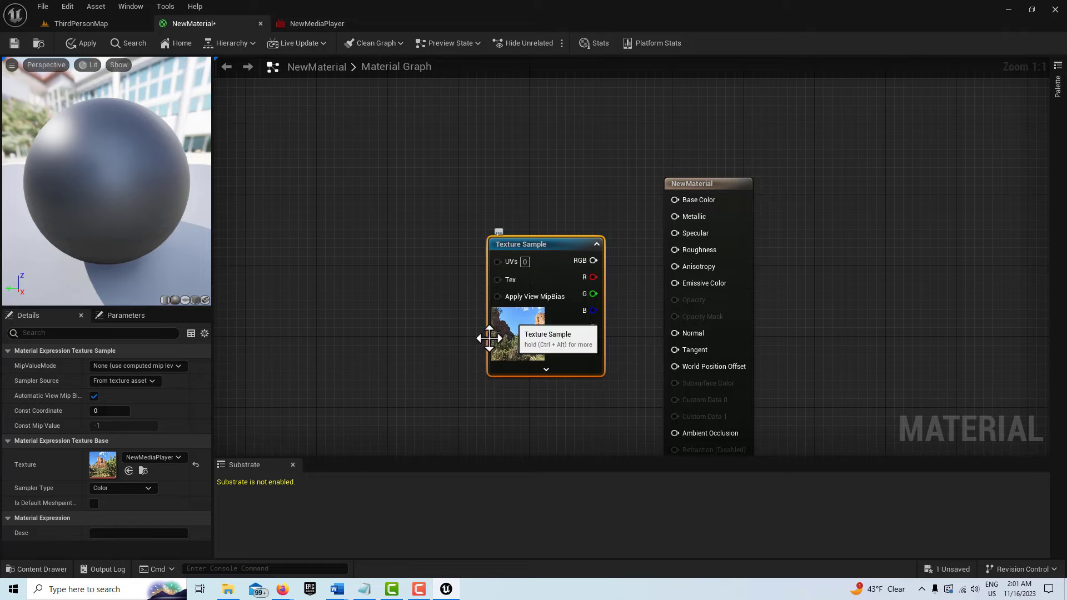
{"action": "left_click_drag", "start_coordinate": [544, 268], "coordinate": [672, 199]}
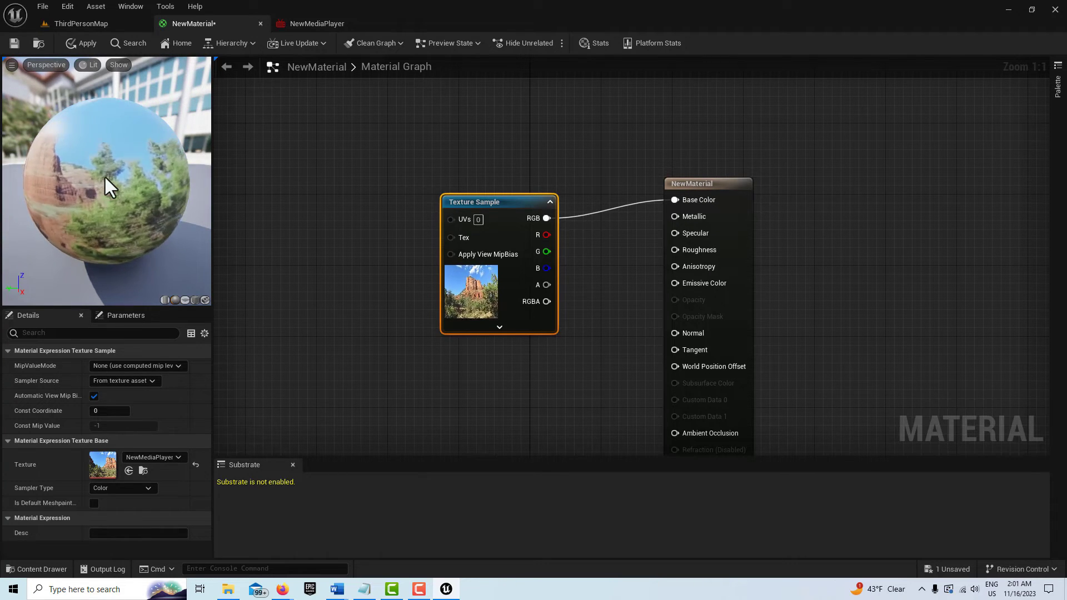
Step: Apply and save NewMaterial, then return to the ThirdPersonMap level editor
{"action": "left_click", "coordinate": [81, 43]}
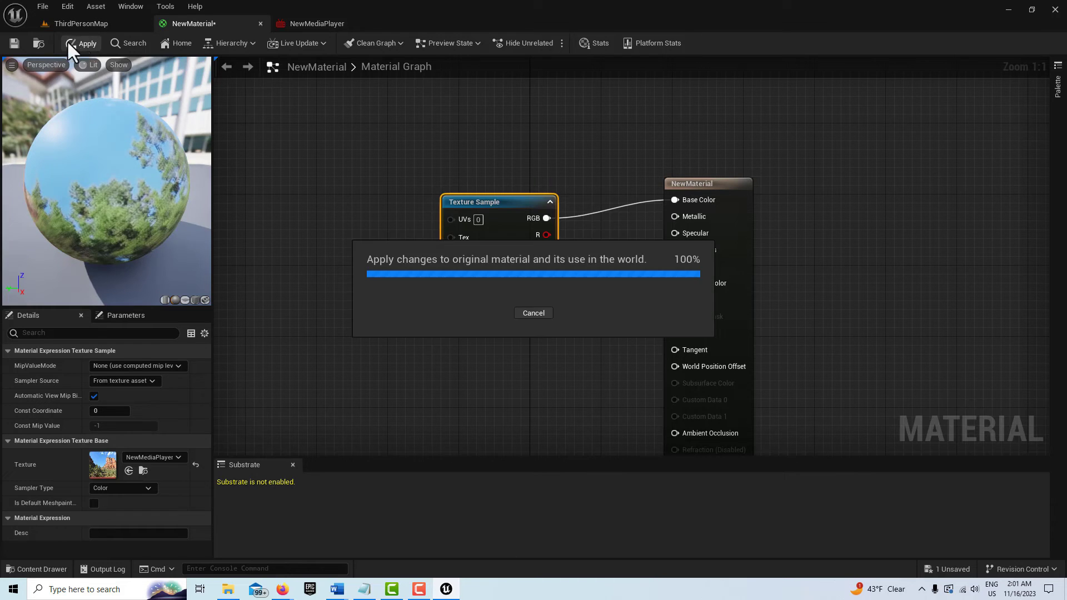
{"action": "left_click", "coordinate": [11, 42]}
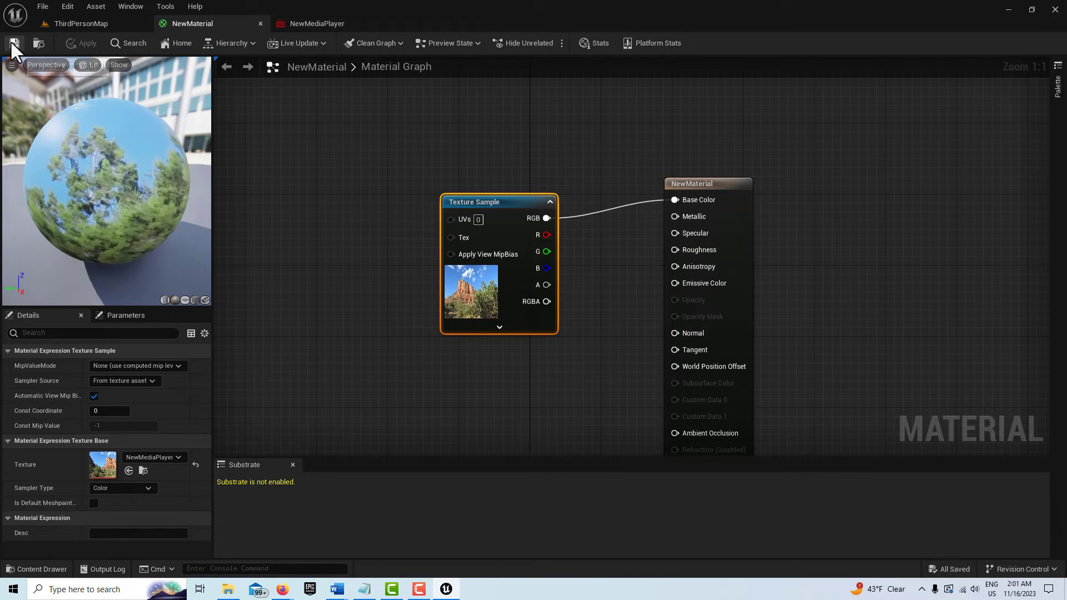
{"action": "left_click", "coordinate": [125, 23]}
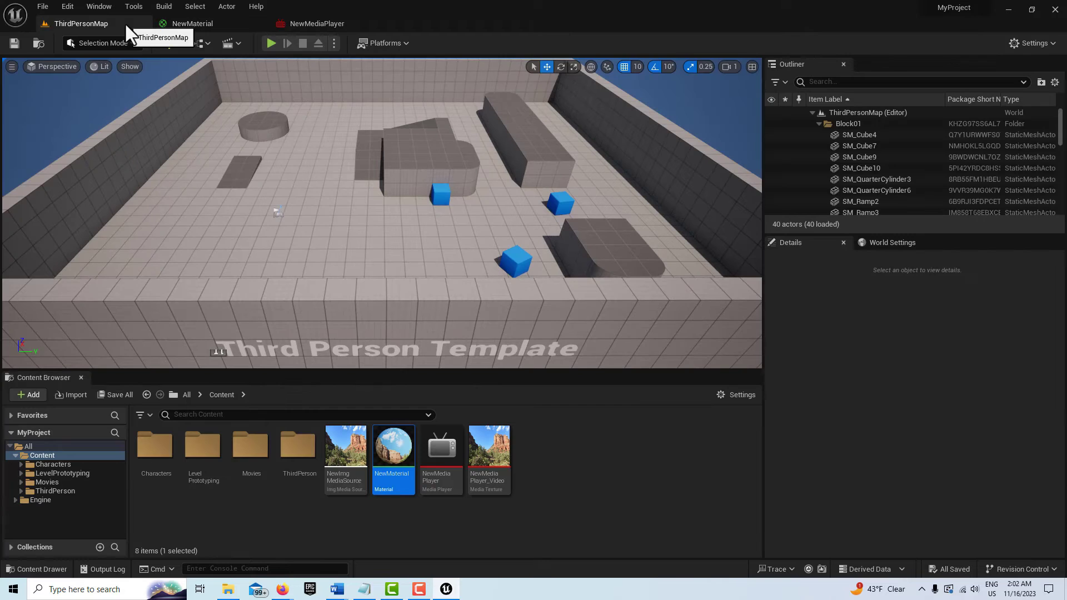
Step: Create an Actor Blueprint class named NewBlueprint and open it
{"action": "right_click", "coordinate": [555, 455]}
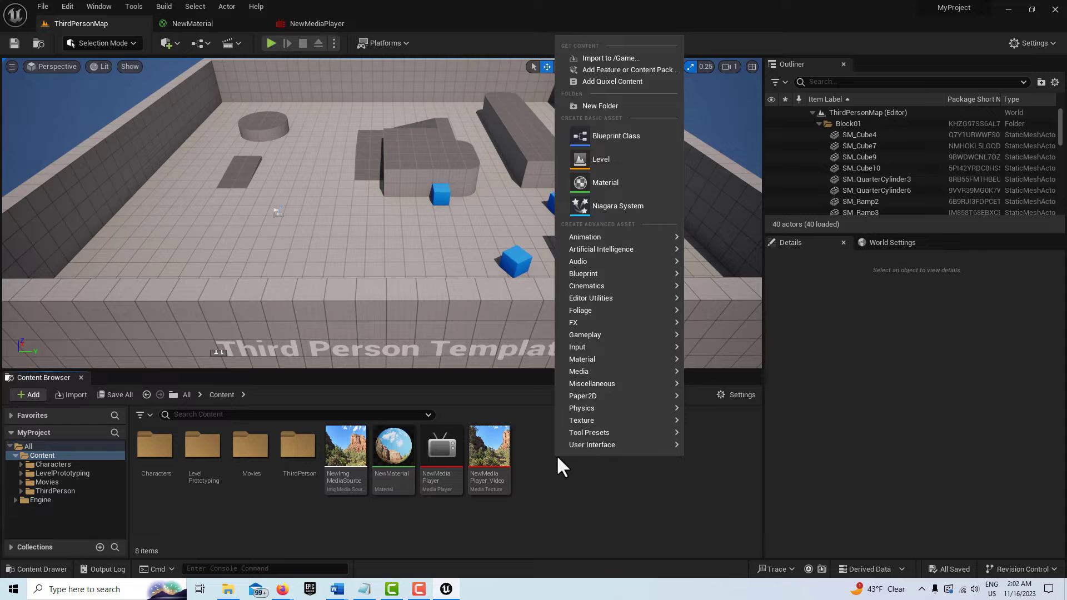
{"action": "left_click", "coordinate": [653, 132]}
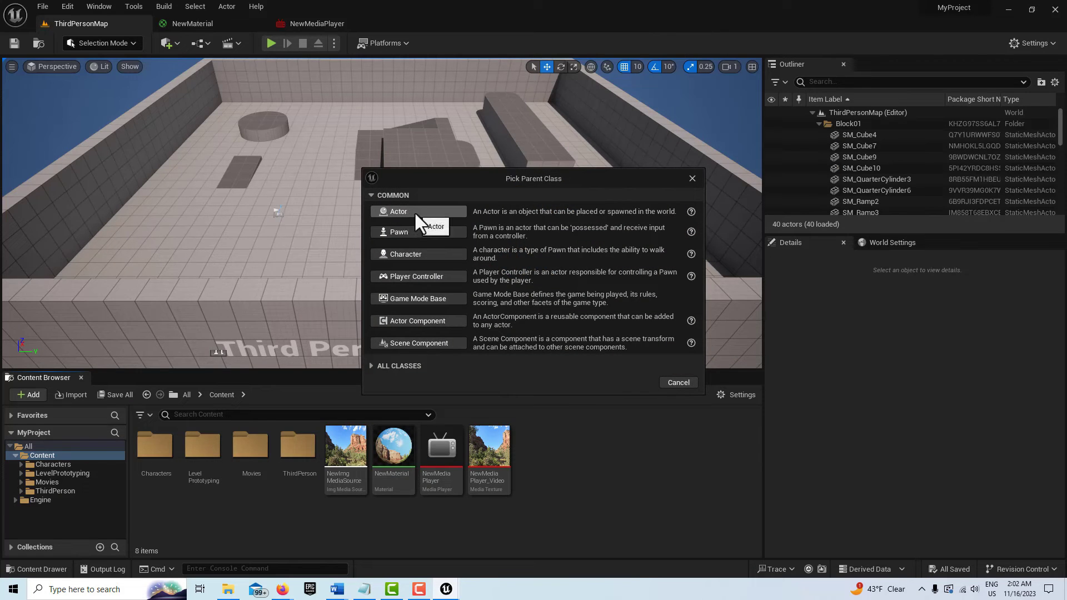
{"action": "left_click", "coordinate": [414, 211]}
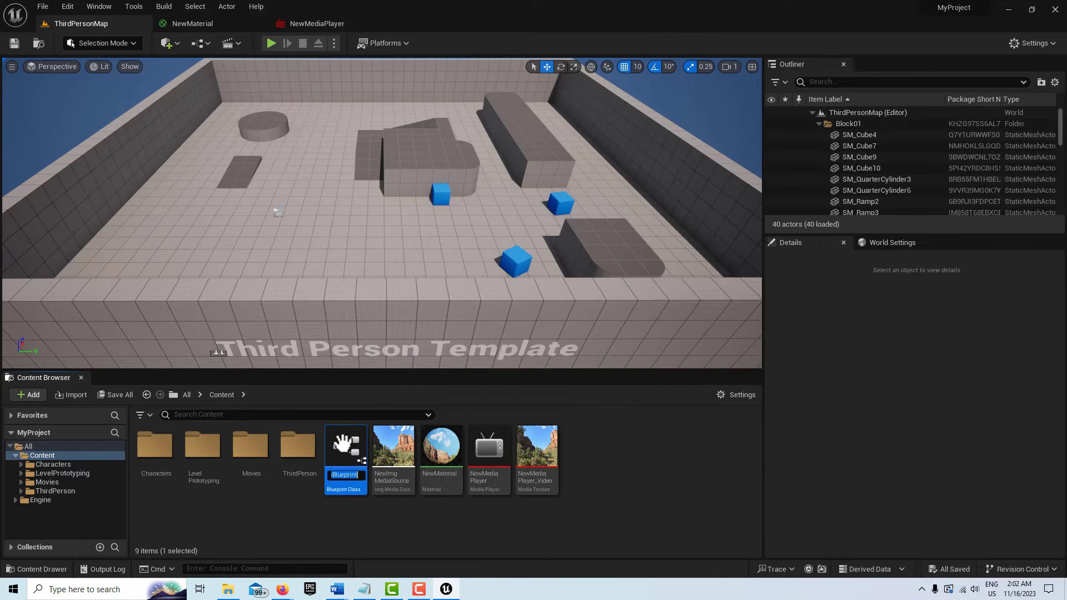
{"action": "key", "text": "Return"}
{"action": "double_click", "coordinate": [345, 457]}
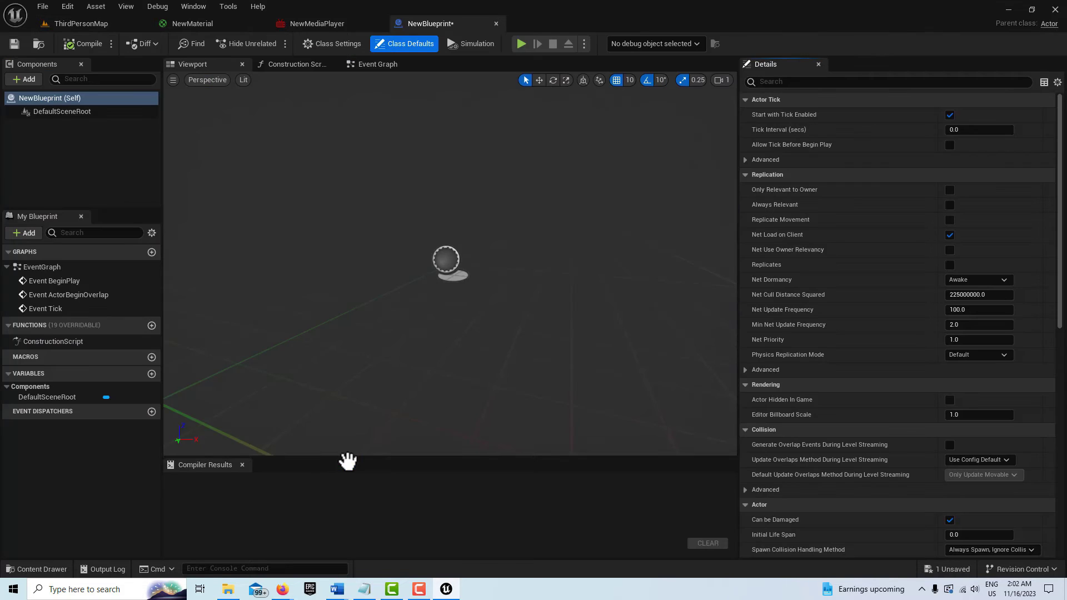
Step: Add a Plane static mesh component under DefaultSceneRoot and select it for renaming
{"action": "left_click", "coordinate": [23, 80]}
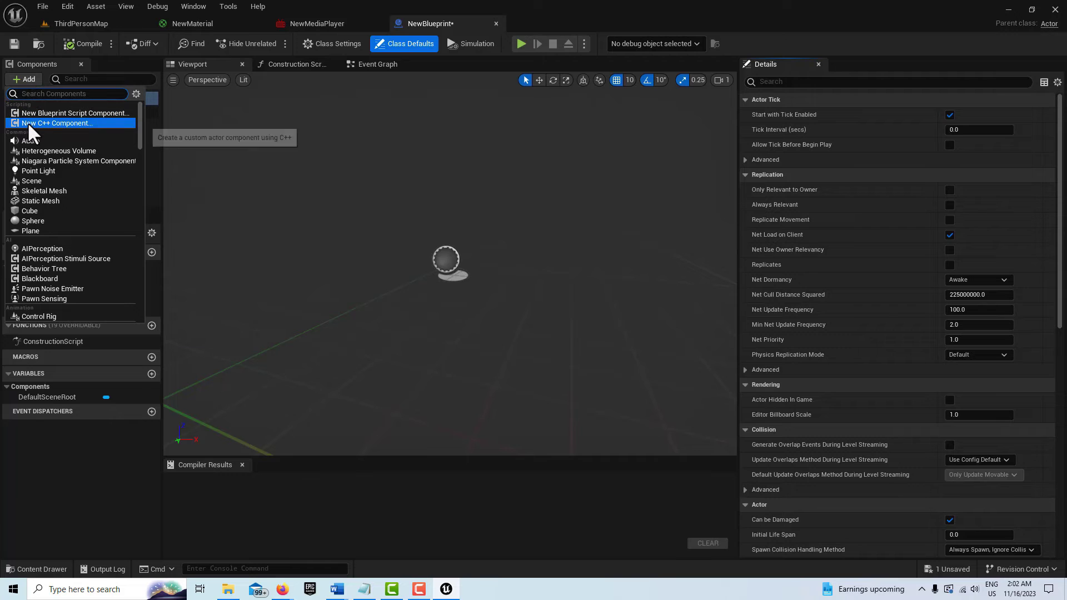
{"action": "type", "text": "pla"}
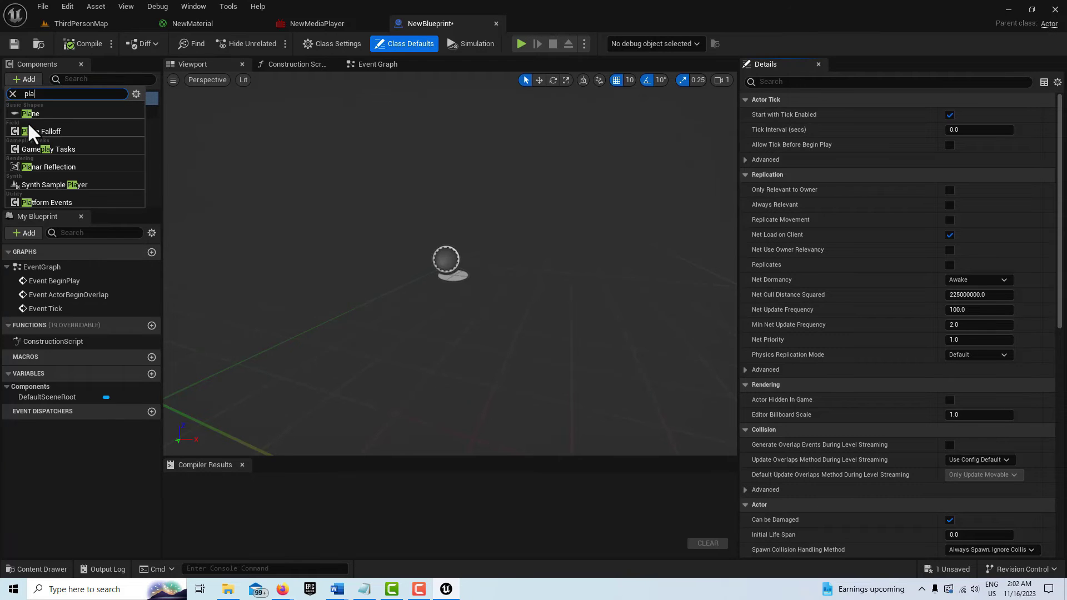
{"action": "left_click", "coordinate": [45, 113]}
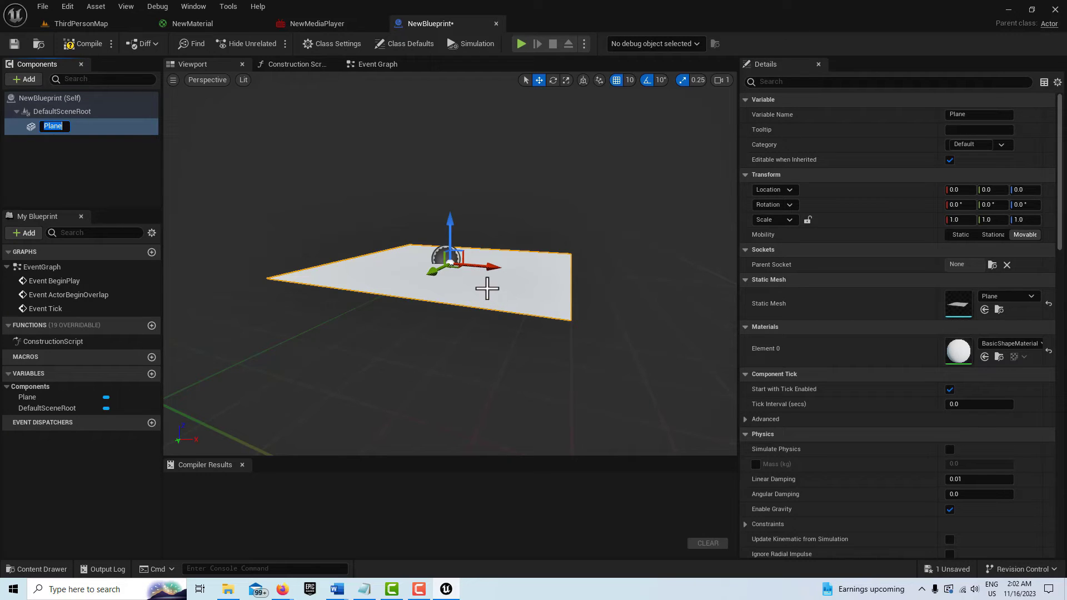
{"action": "left_click", "coordinate": [511, 282]}
{"action": "key", "text": "e"}
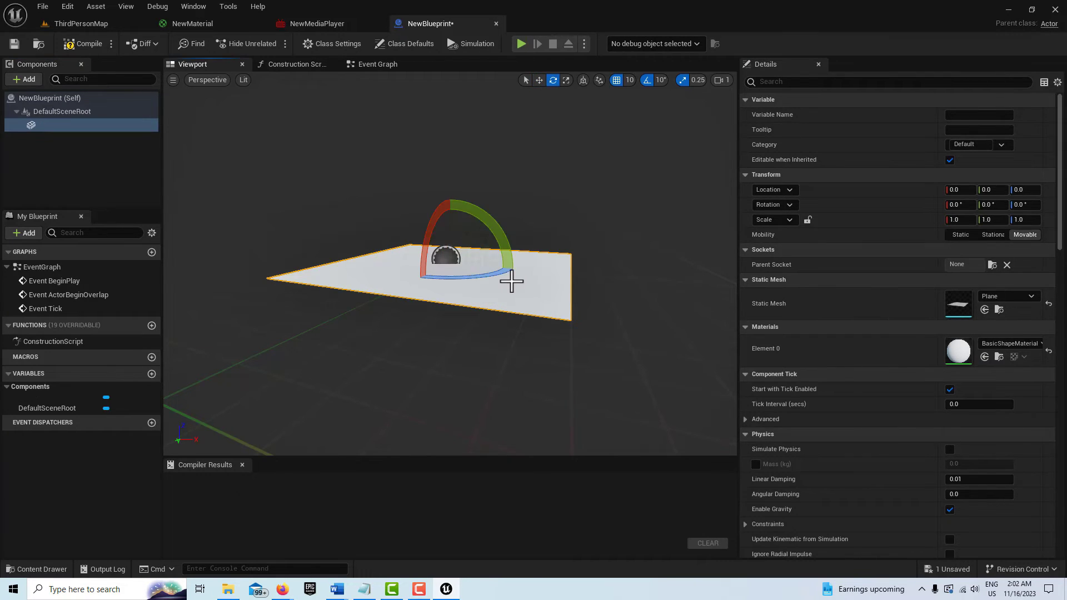
{"action": "key", "text": "r"}
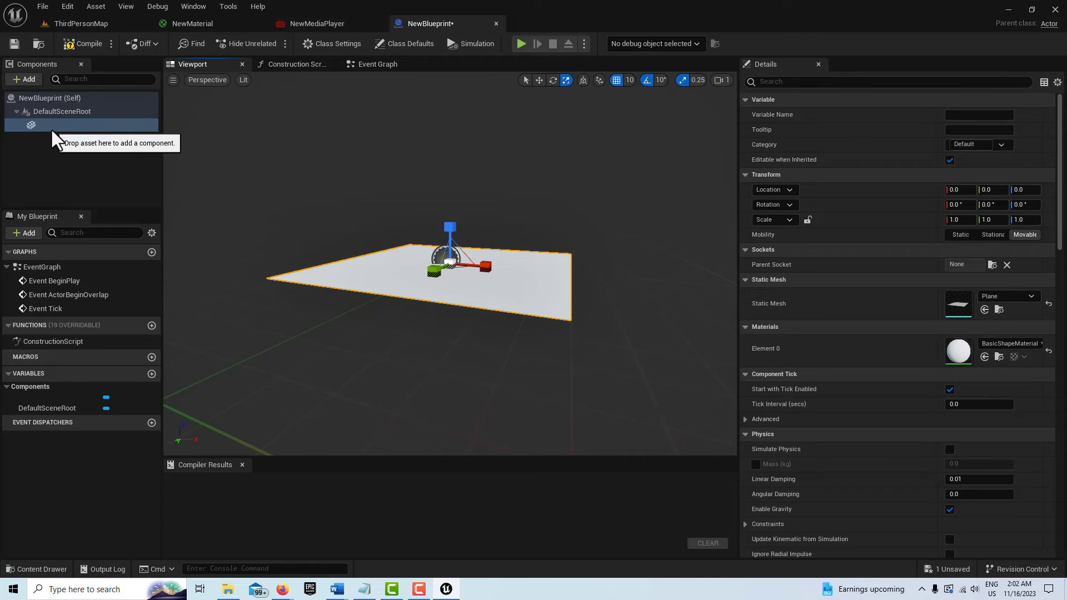
{"action": "left_click", "coordinate": [51, 127]}
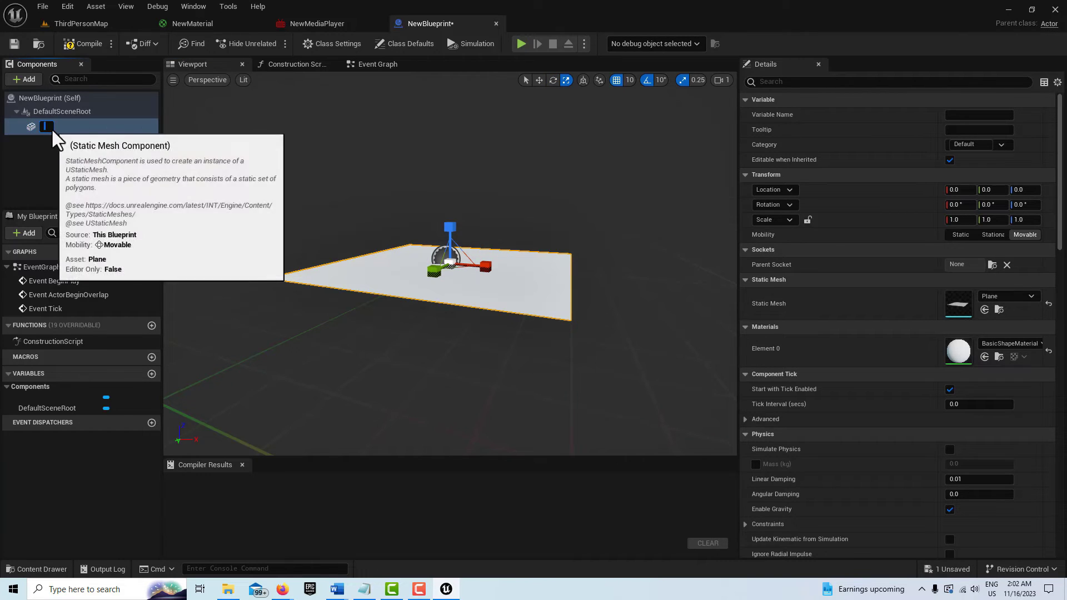
{"action": "left_click", "coordinate": [52, 129]}
Step: Name the component Plane, rotate it -90° upright, and stretch it to 1.5 in Y
{"action": "type", "text": "Plane"}
{"action": "key", "text": "Return"}
{"action": "key", "text": "e"}
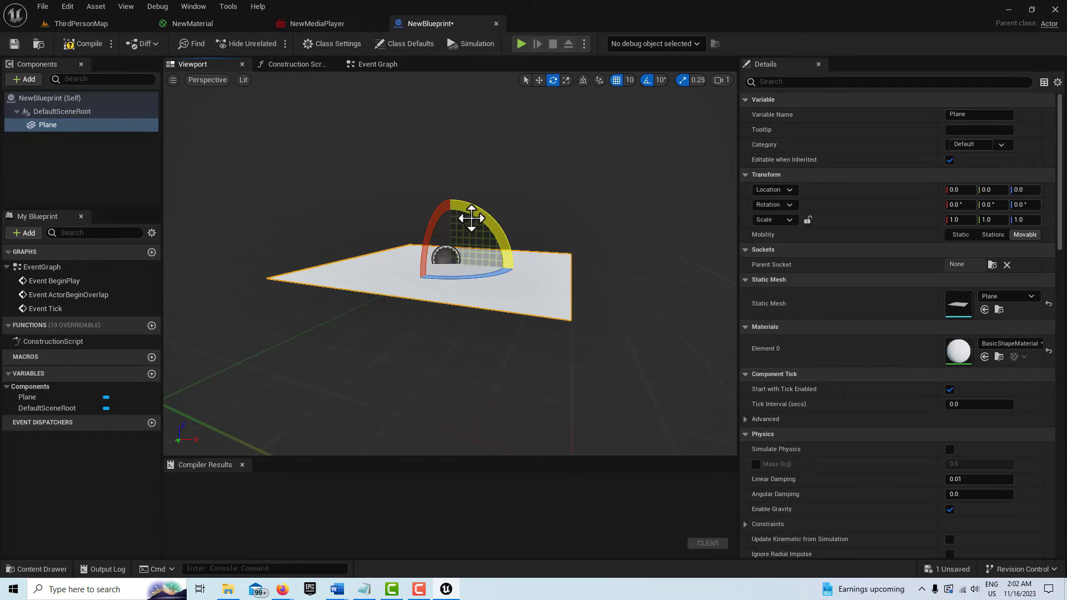
{"action": "left_click_drag", "start_coordinate": [473, 213], "coordinate": [491, 291]}
{"action": "key", "text": "r"}
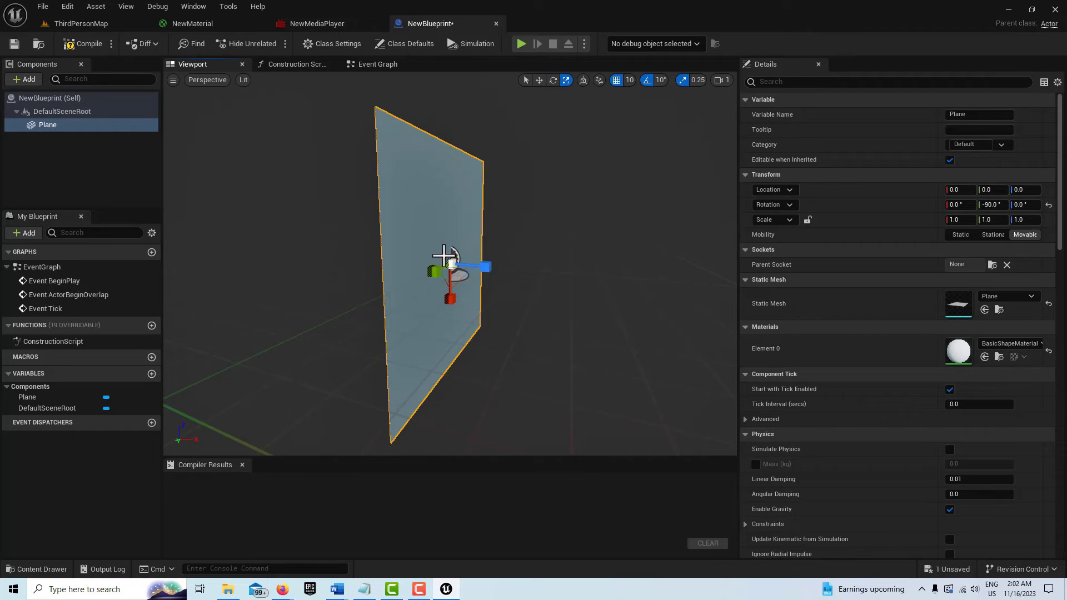
{"action": "left_click_drag", "start_coordinate": [436, 271], "coordinate": [422, 273]}
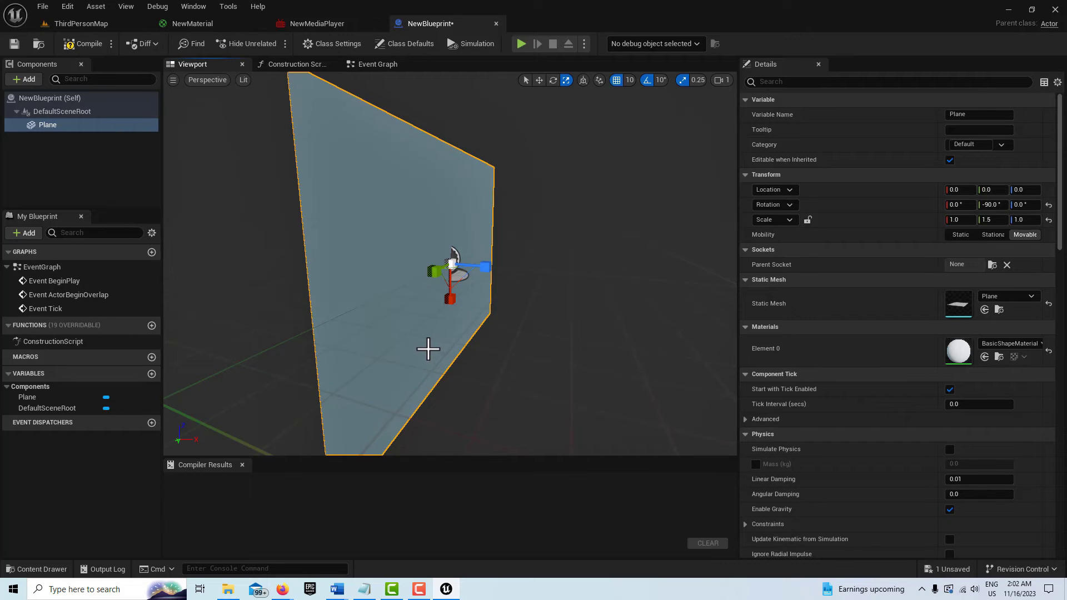
Step: Assign NewMaterial to the Plane's Element 0 material slot
{"action": "left_click", "coordinate": [1033, 345]}
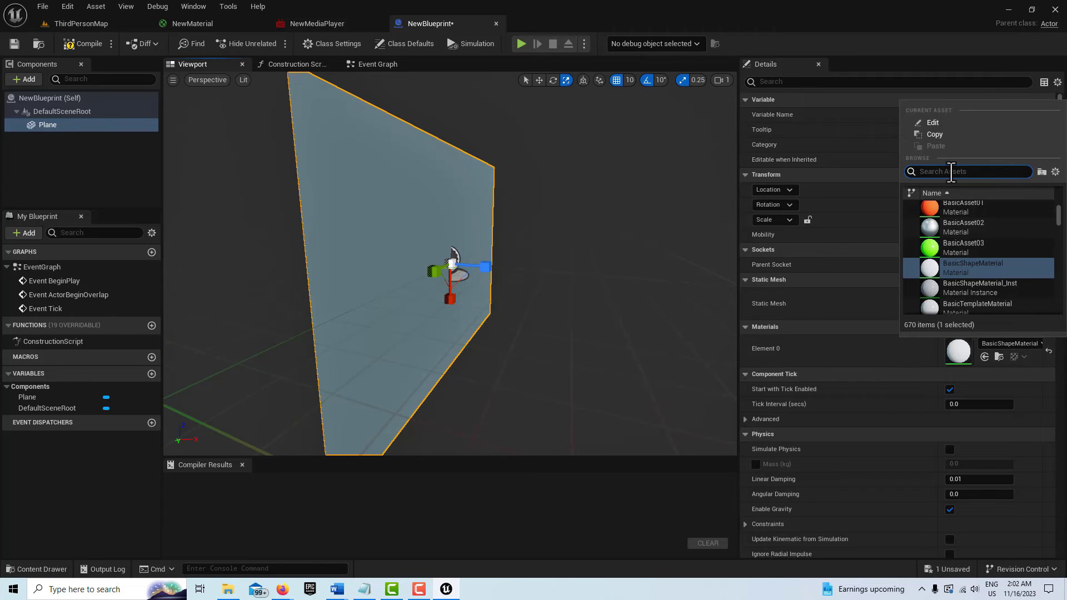
{"action": "type", "text": "new"}
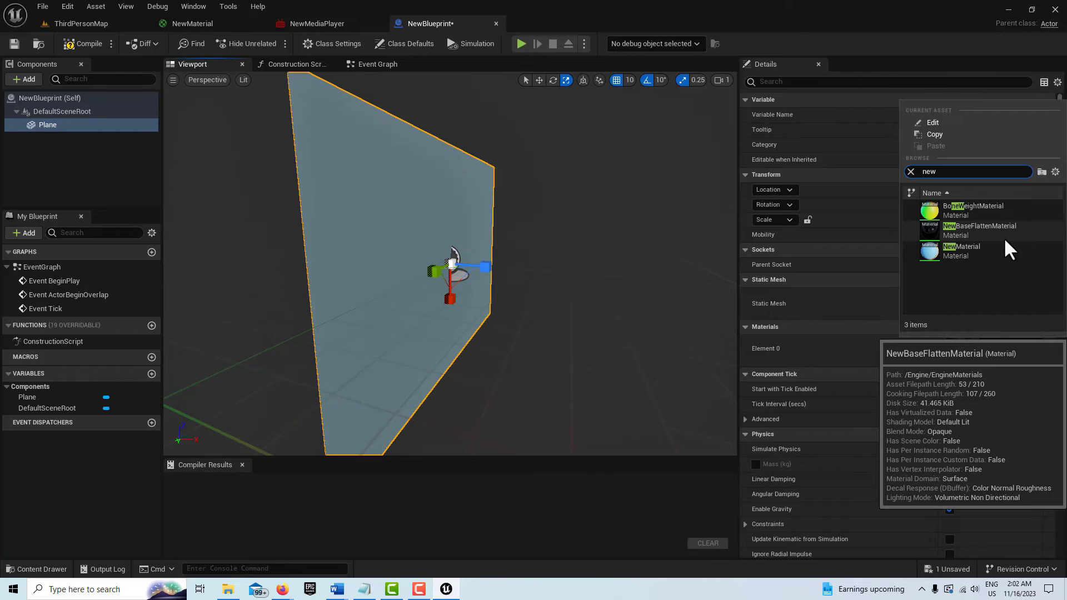
{"action": "left_click", "coordinate": [961, 254]}
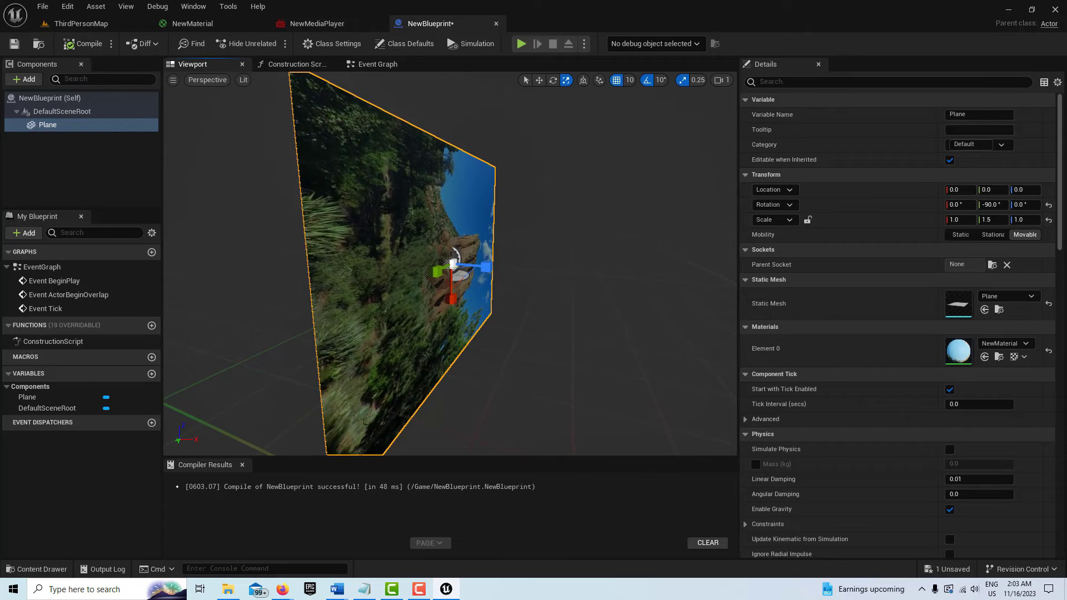
Step: Rotate the plane to 90, 0, -90, widen Scale X to 2.0, and compile the blueprint
{"action": "key", "text": "e"}
{"action": "left_click_drag", "start_coordinate": [427, 255], "coordinate": [452, 329]}
{"action": "key", "text": "r"}
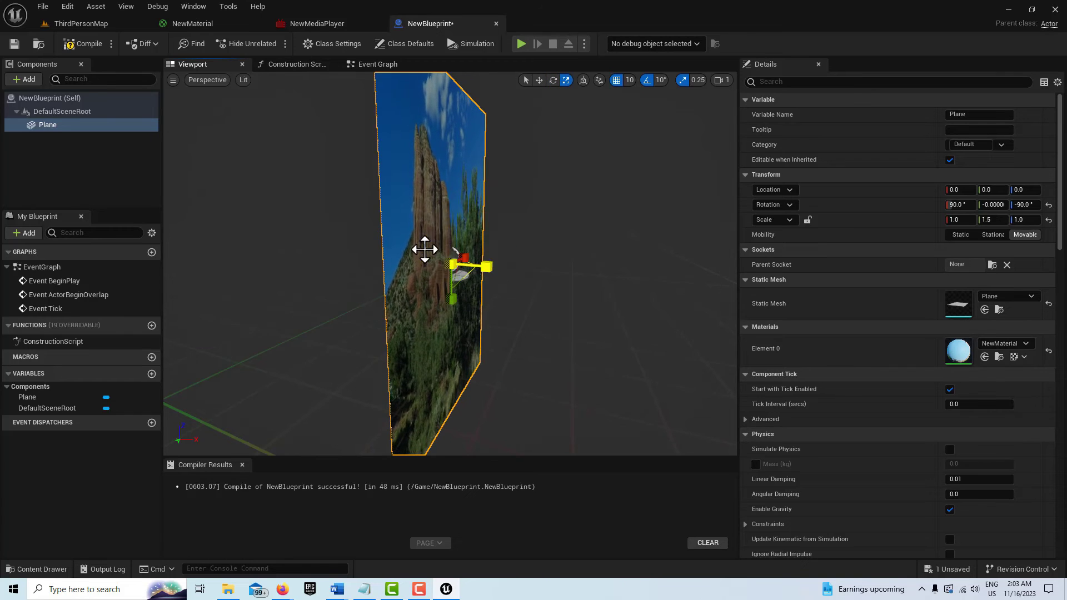
{"action": "mouse_move", "coordinate": [464, 257]}
{"action": "left_mouse_down"}
{"action": "mouse_move", "coordinate": [482, 261]}
{"action": "mouse_move", "coordinate": [465, 258]}
{"action": "left_mouse_up"}
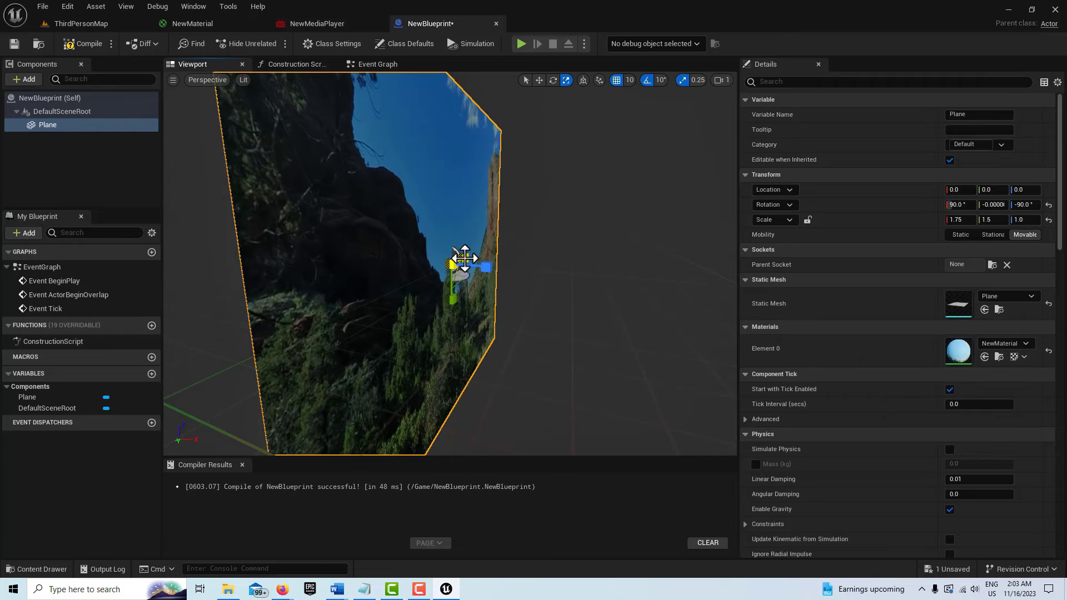
{"action": "scroll", "coordinate": [543, 239], "scroll_direction": "down", "scroll_amount": 6}
{"action": "scroll", "coordinate": [537, 240], "scroll_direction": "up", "scroll_amount": 3}
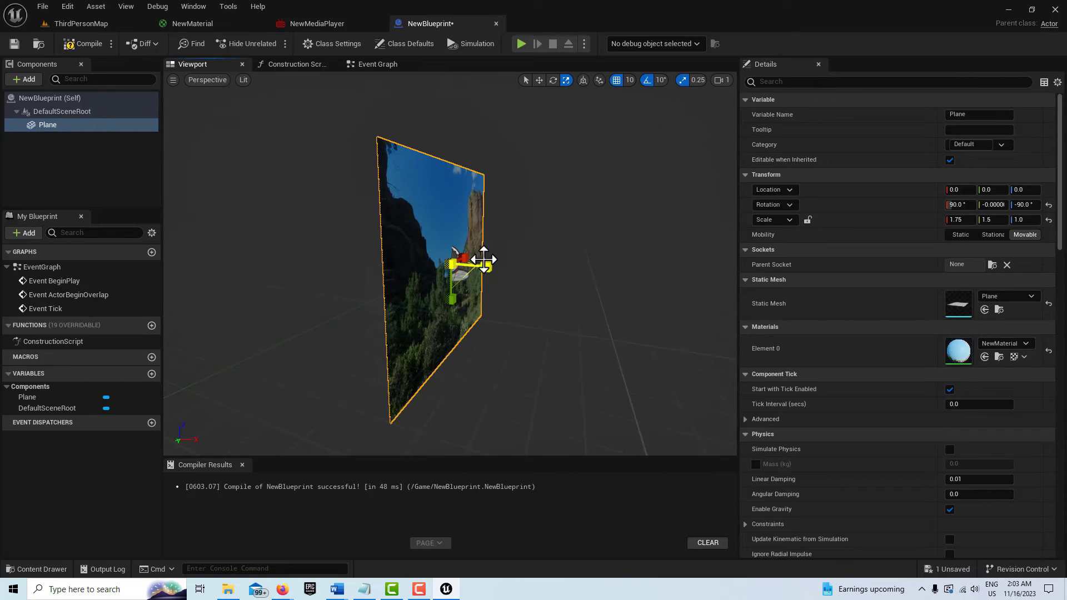
{"action": "left_click_drag", "start_coordinate": [483, 259], "coordinate": [493, 262]}
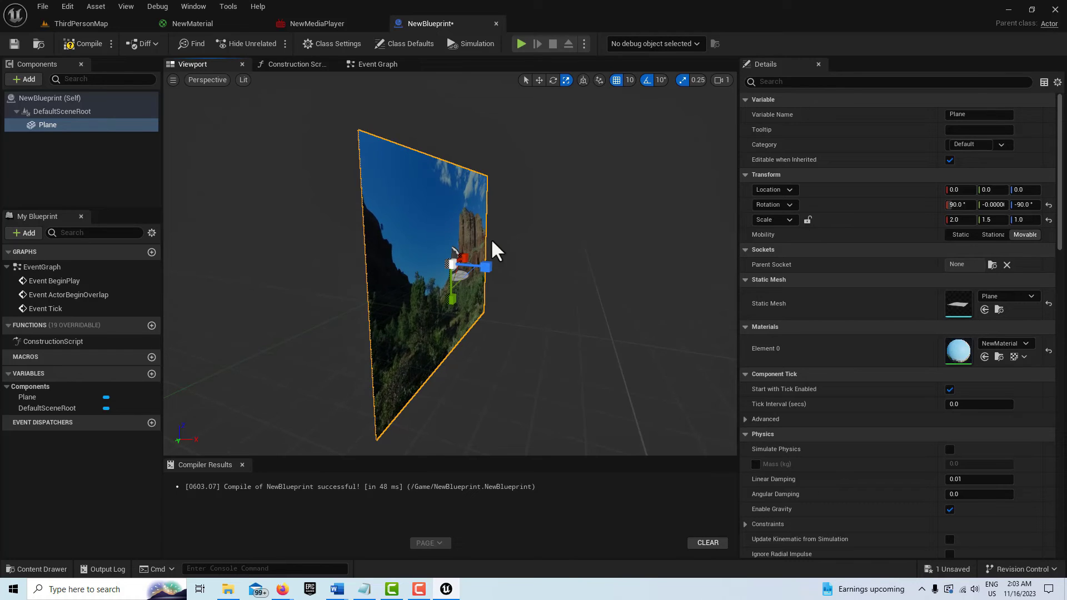
{"action": "left_click", "coordinate": [84, 44]}
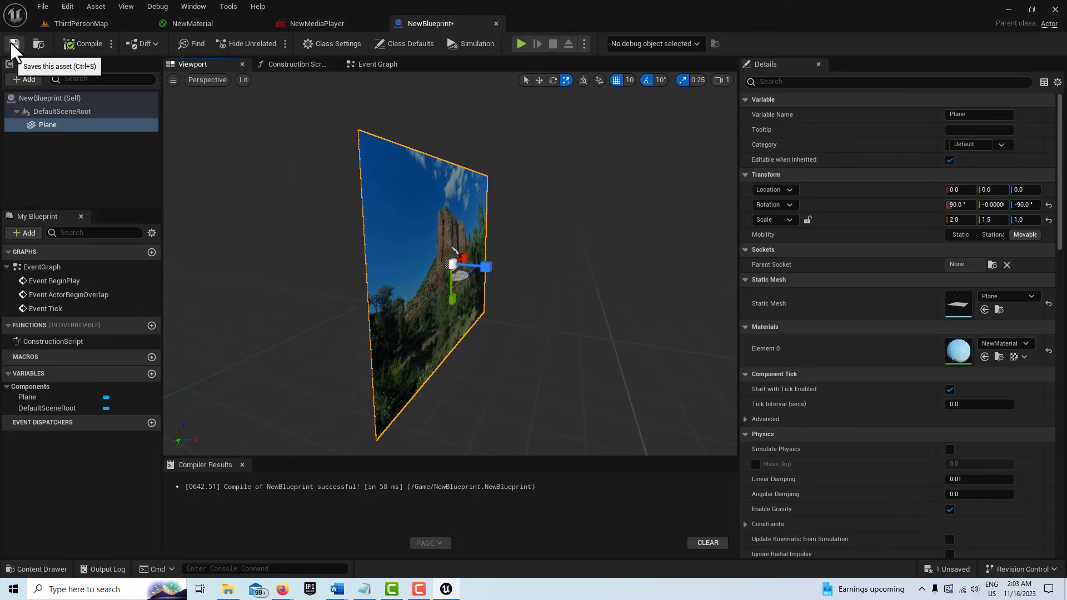
Step: Place NewBlueprint in ThirdPersonMap at 950, 1400, 370, turned about 180° to face the view
{"action": "left_click", "coordinate": [80, 23]}
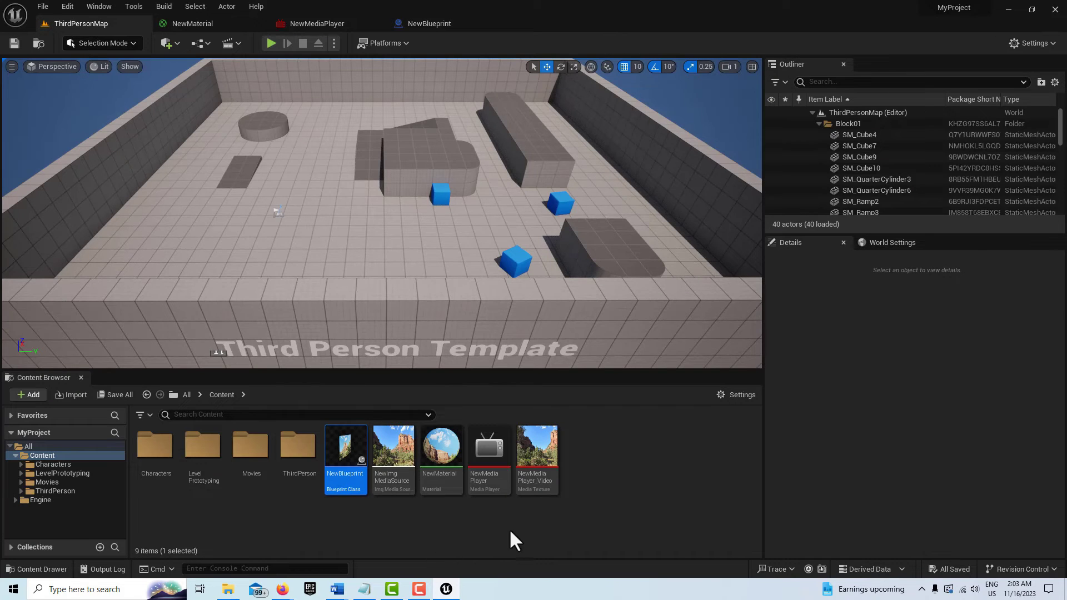
{"action": "left_click_drag", "start_coordinate": [349, 457], "coordinate": [345, 282]}
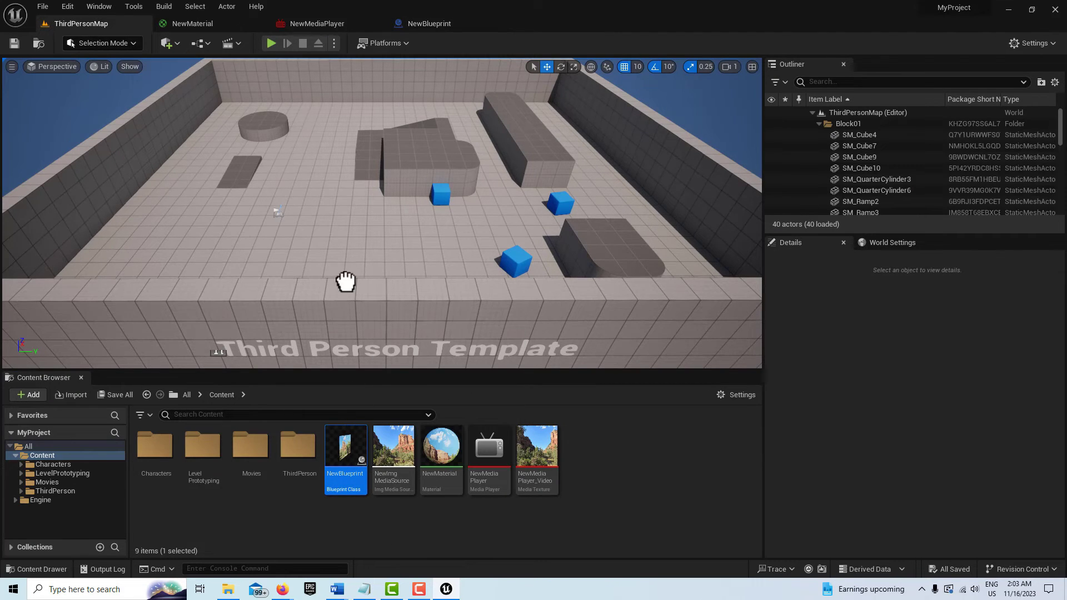
{"action": "left_click_drag", "start_coordinate": [333, 219], "coordinate": [332, 220]}
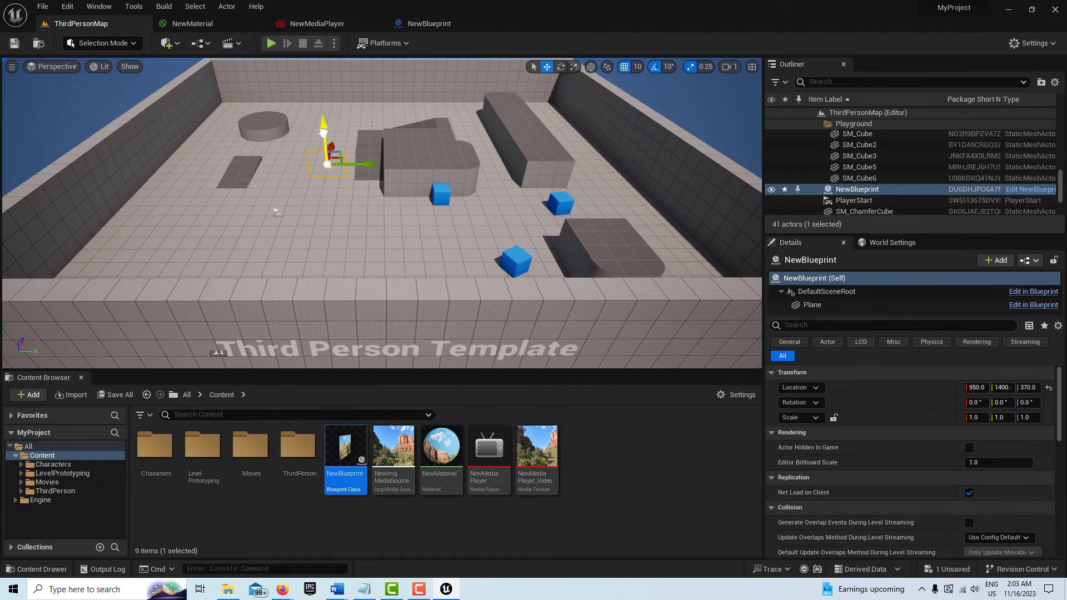
{"action": "key", "text": "e"}
{"action": "left_click_drag", "start_coordinate": [359, 189], "coordinate": [434, 256]}
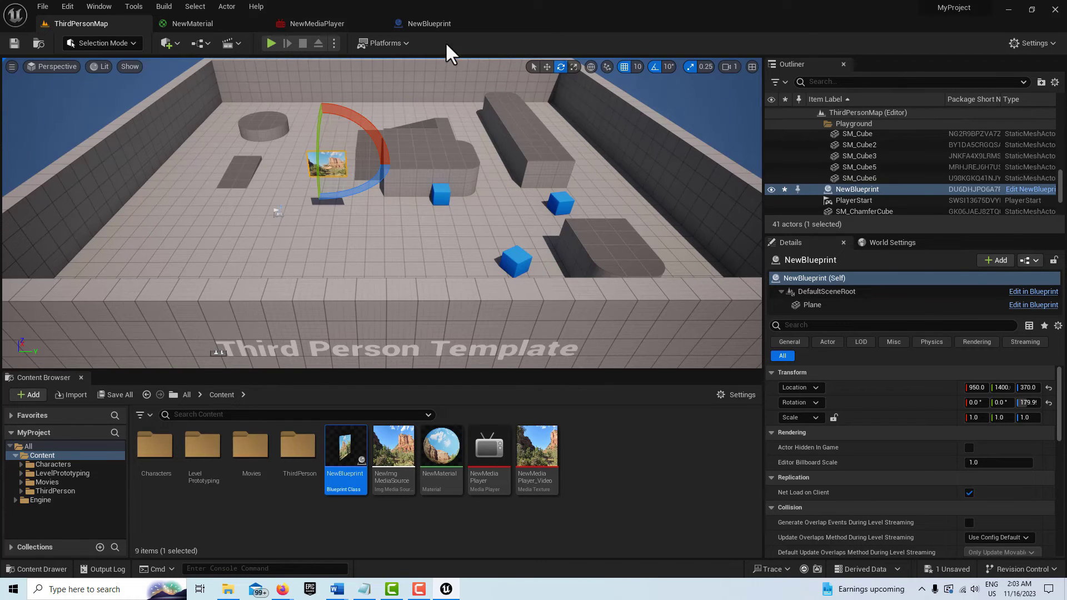
Step: In NewBlueprint's Event Graph, add a variable typed as a Media Player object reference
{"action": "left_click", "coordinate": [440, 25]}
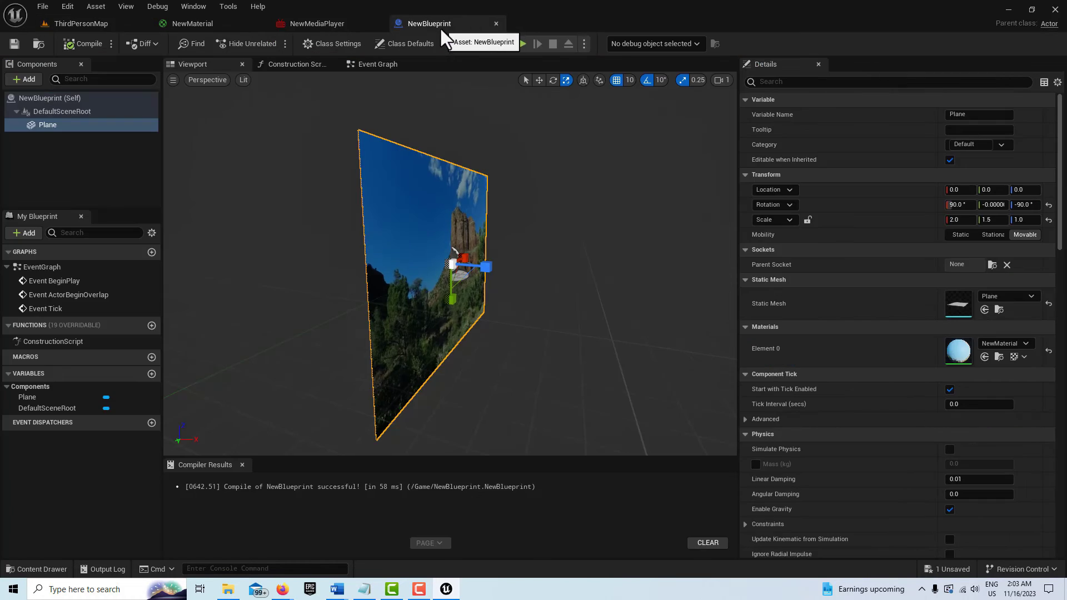
{"action": "left_click", "coordinate": [384, 66]}
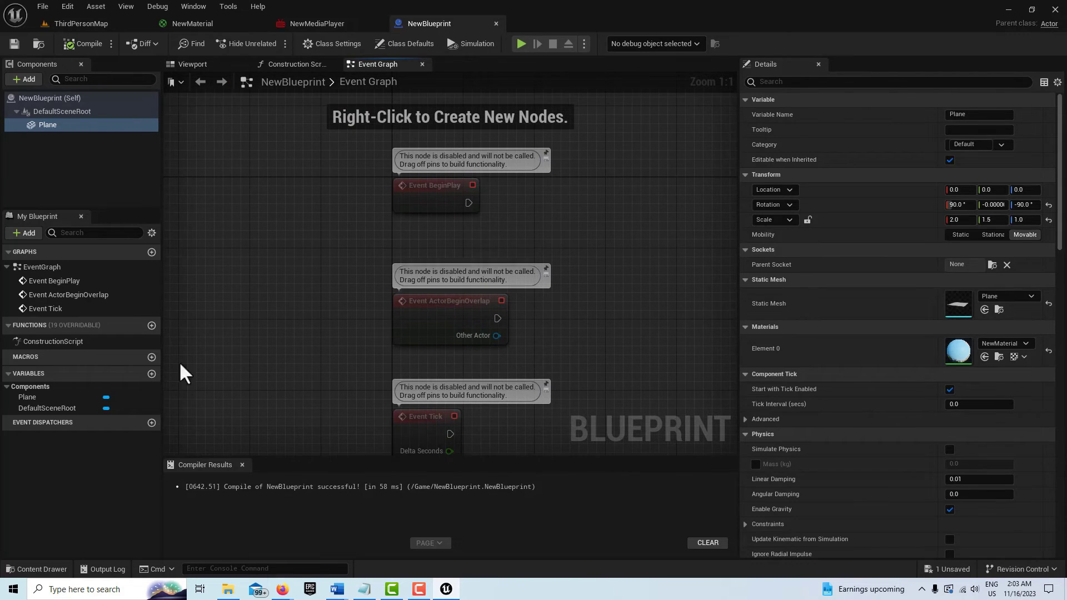
{"action": "left_click", "coordinate": [152, 374]}
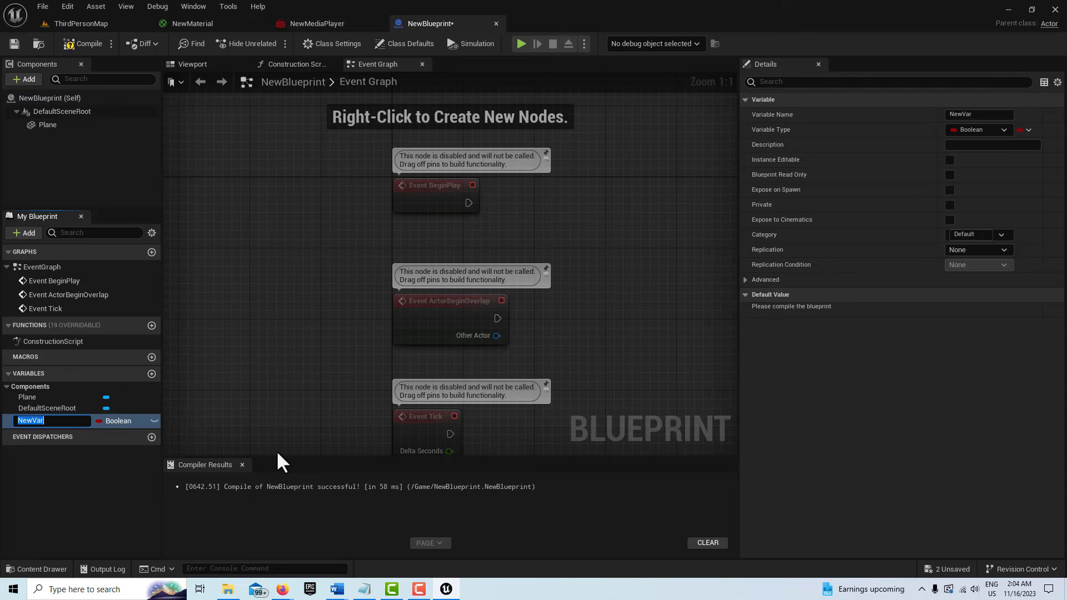
{"action": "left_click", "coordinate": [131, 421]}
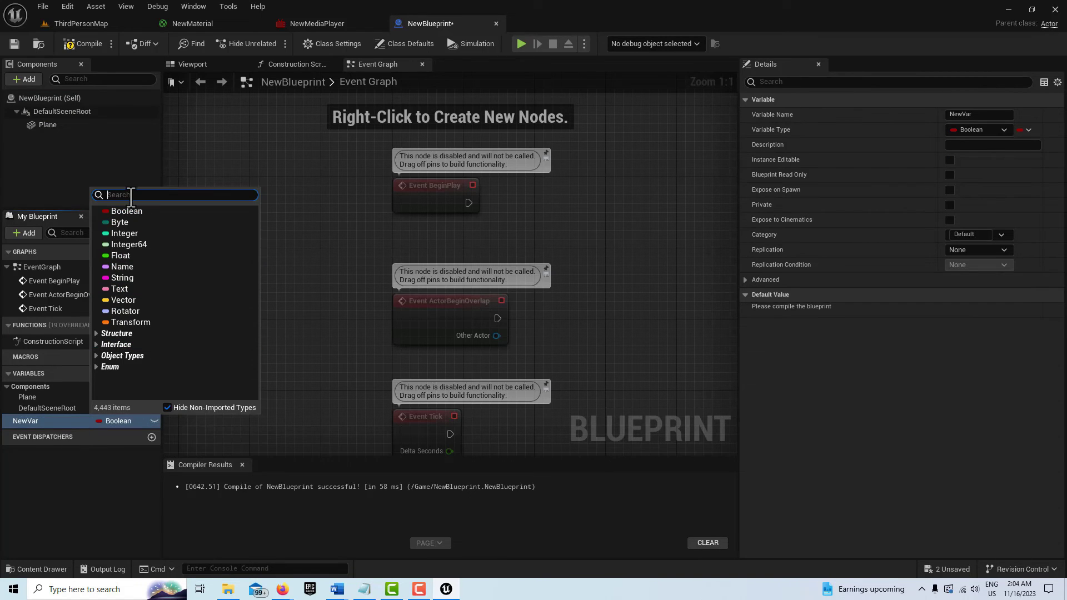
{"action": "type", "text": "media"}
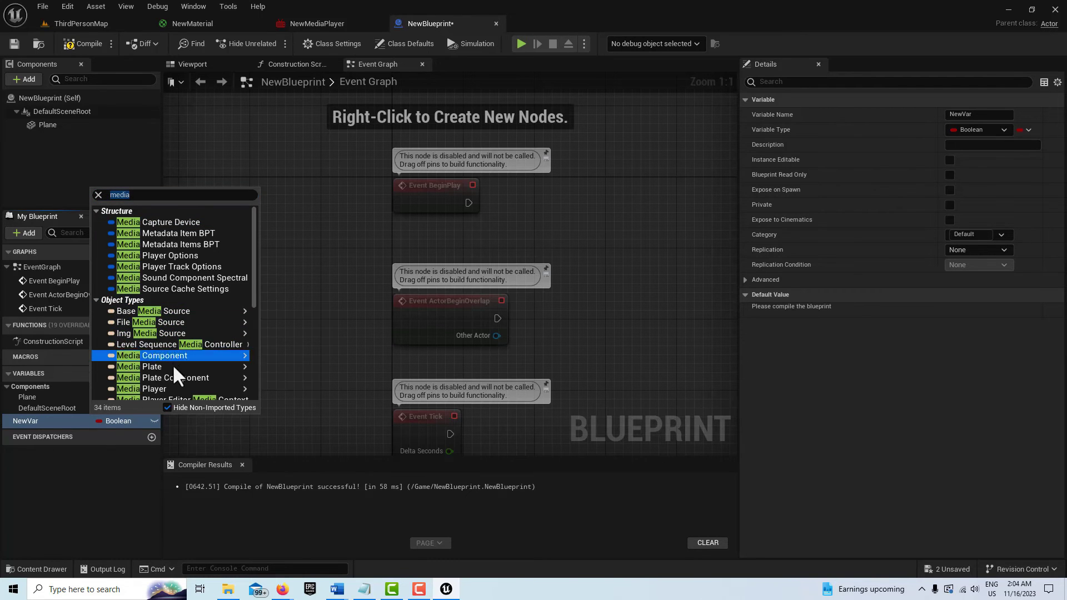
{"action": "mouse_move", "coordinate": [181, 389]}
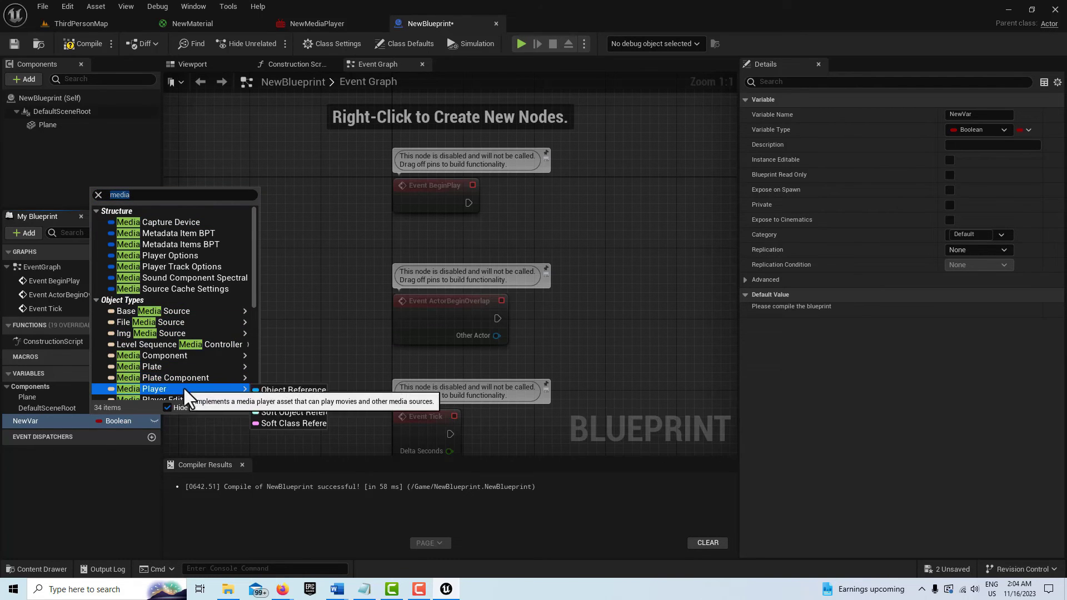
{"action": "left_click", "coordinate": [281, 392]}
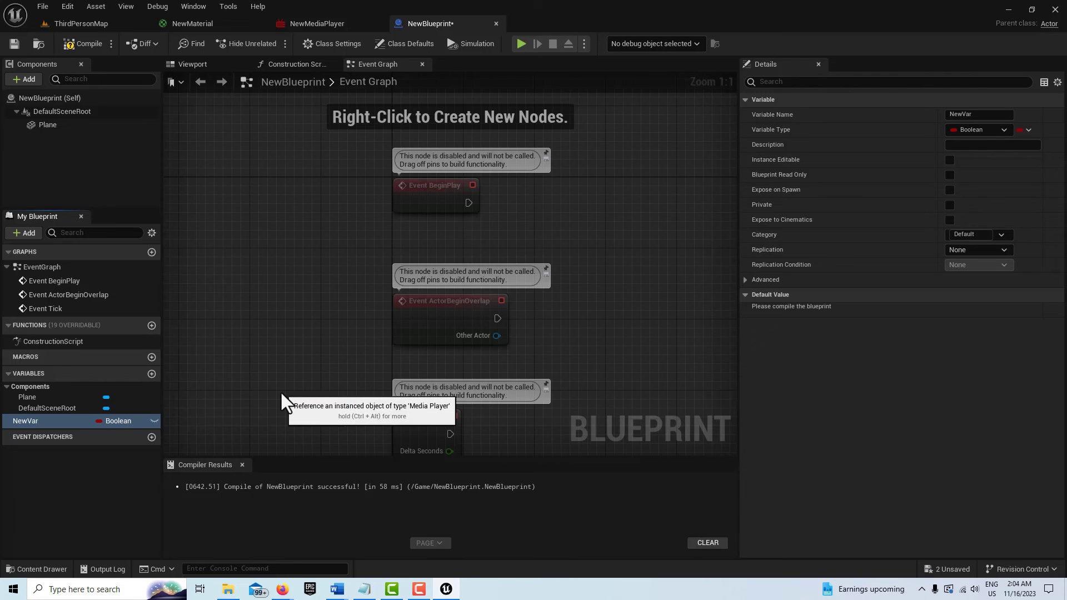
Step: Rename the variable MediaRef and drag it into the event graph
{"action": "double_click", "coordinate": [49, 422]}
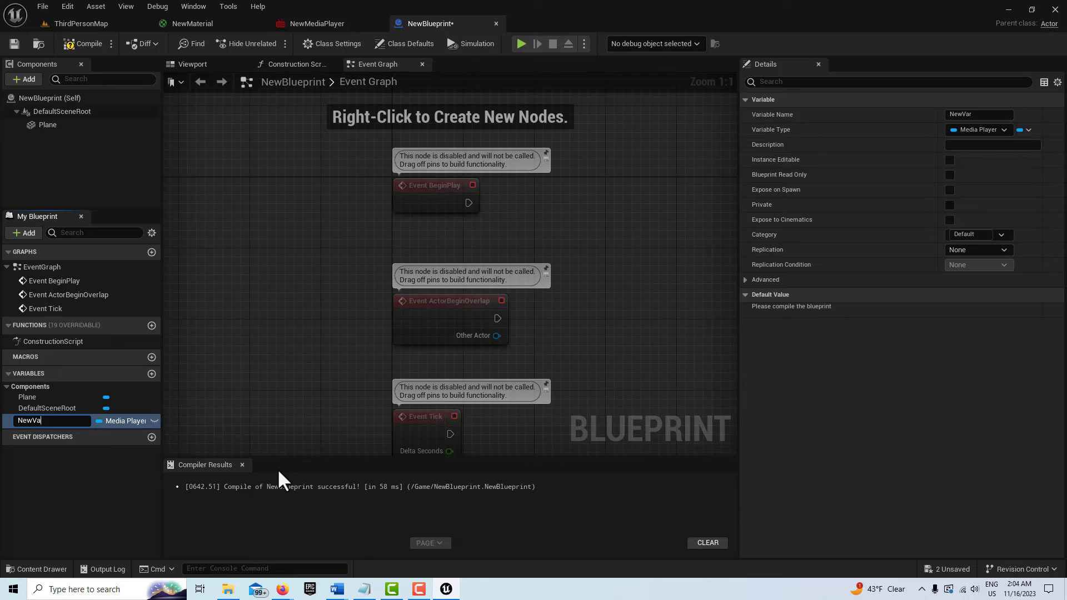
{"action": "key", "text": "BackSpace"}
{"action": "key", "text": "BackSpace"}
{"action": "key", "text": "BackSpace"}
{"action": "key", "text": "BackSpace"}
{"action": "key", "text": "BackSpace"}
{"action": "type", "text": "MediaRef"}
{"action": "key", "text": "Return"}
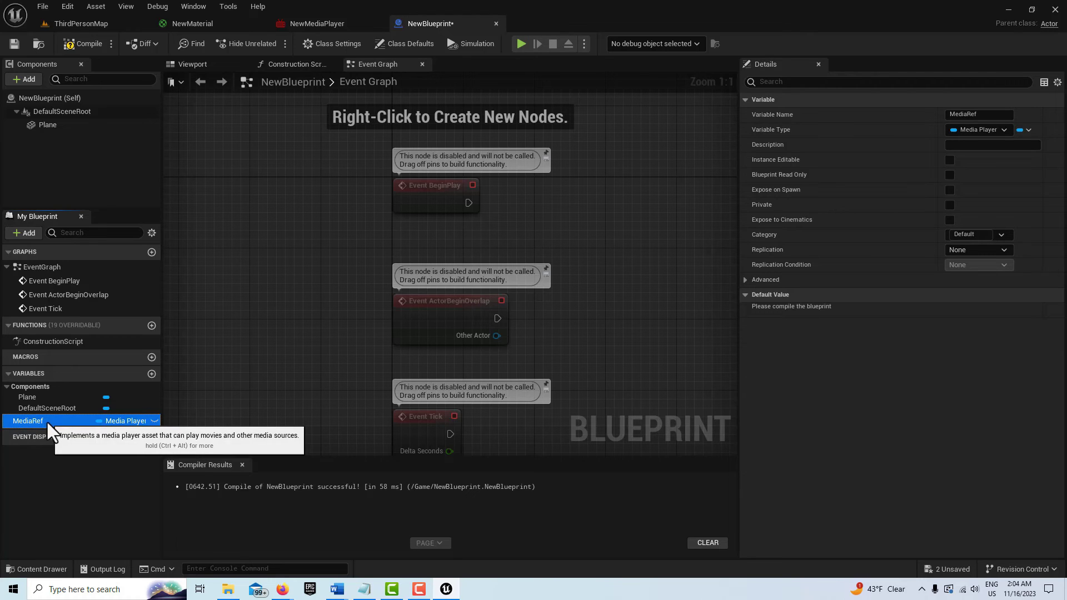
{"action": "left_click_drag", "start_coordinate": [48, 423], "coordinate": [397, 235]}
Step: Wire BeginPlay to an Open Source node on the MediaRef getter using NewImgMediaSource
{"action": "left_click_drag", "start_coordinate": [424, 198], "coordinate": [407, 171]}
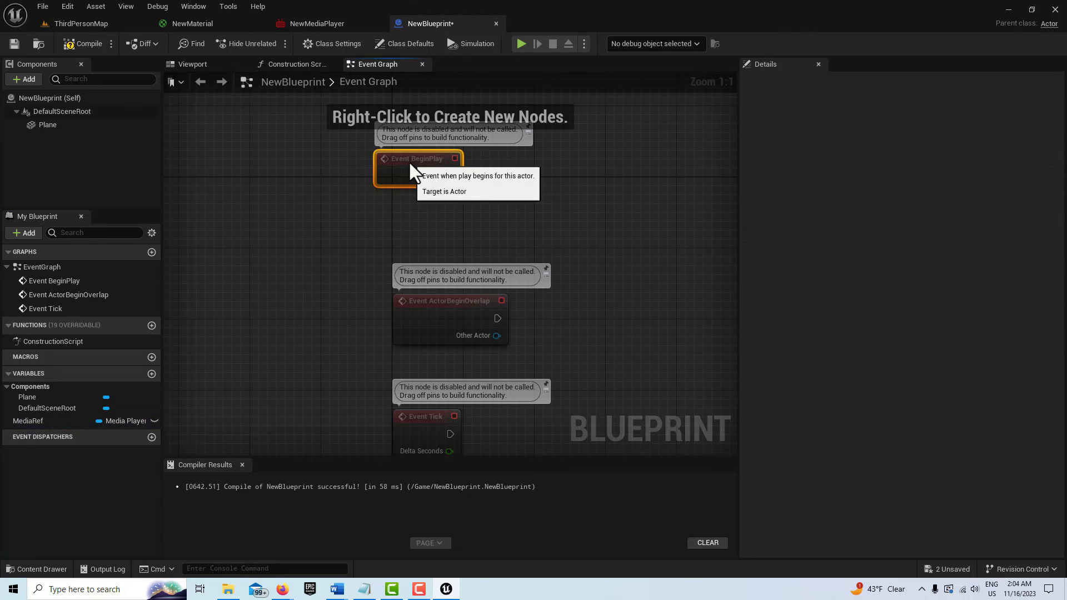
{"action": "left_click_drag", "start_coordinate": [37, 419], "coordinate": [545, 165]}
{"action": "left_click", "coordinate": [465, 248]}
{"action": "type", "text": "open s"}
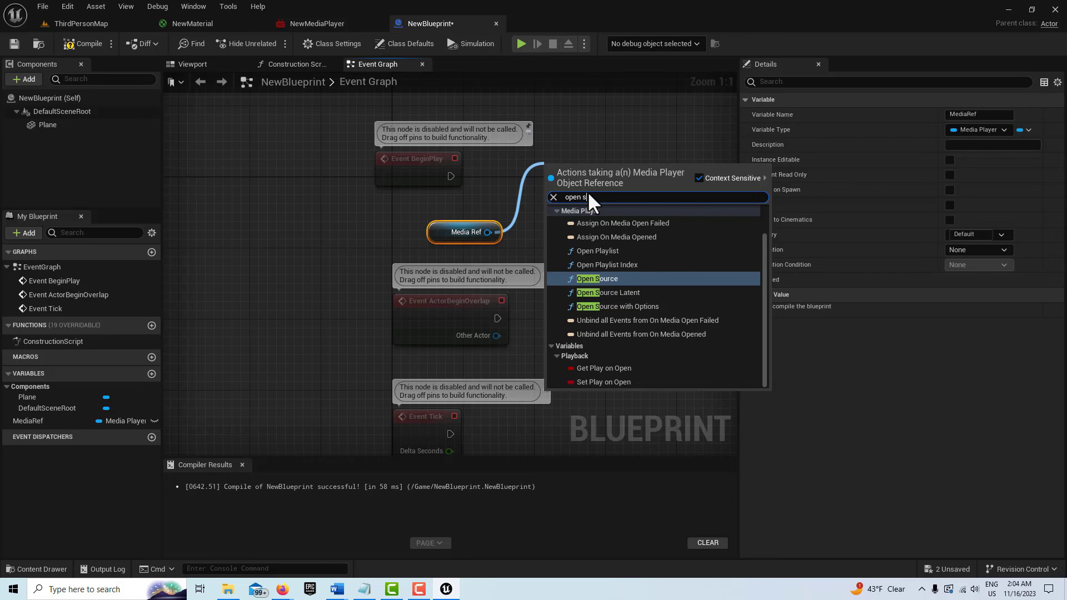
{"action": "left_click", "coordinate": [642, 278]}
{"action": "left_click_drag", "start_coordinate": [611, 188], "coordinate": [612, 162]}
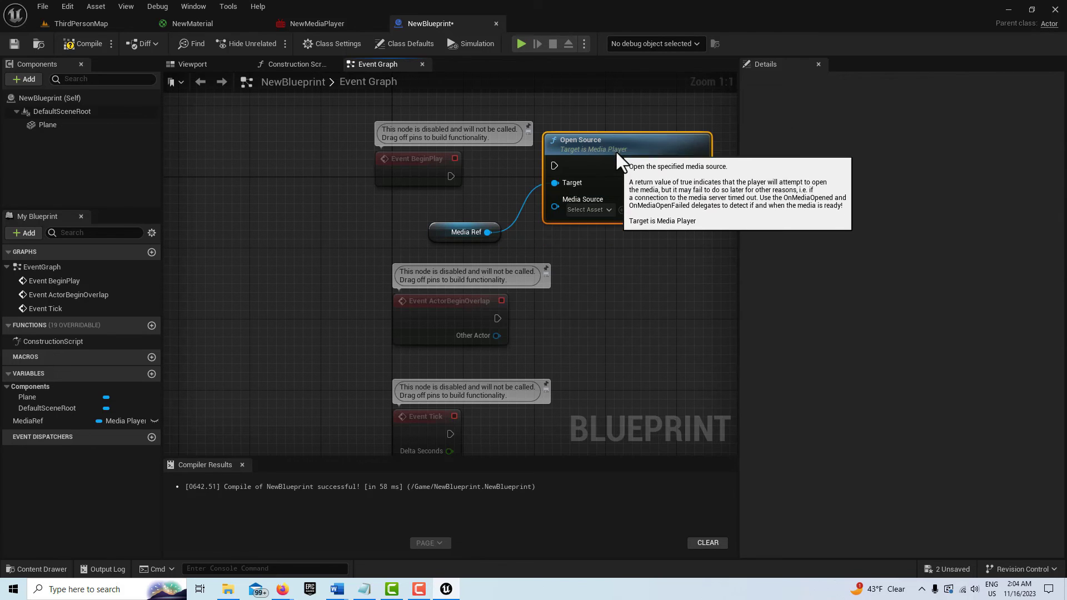
{"action": "left_click", "coordinate": [603, 209]}
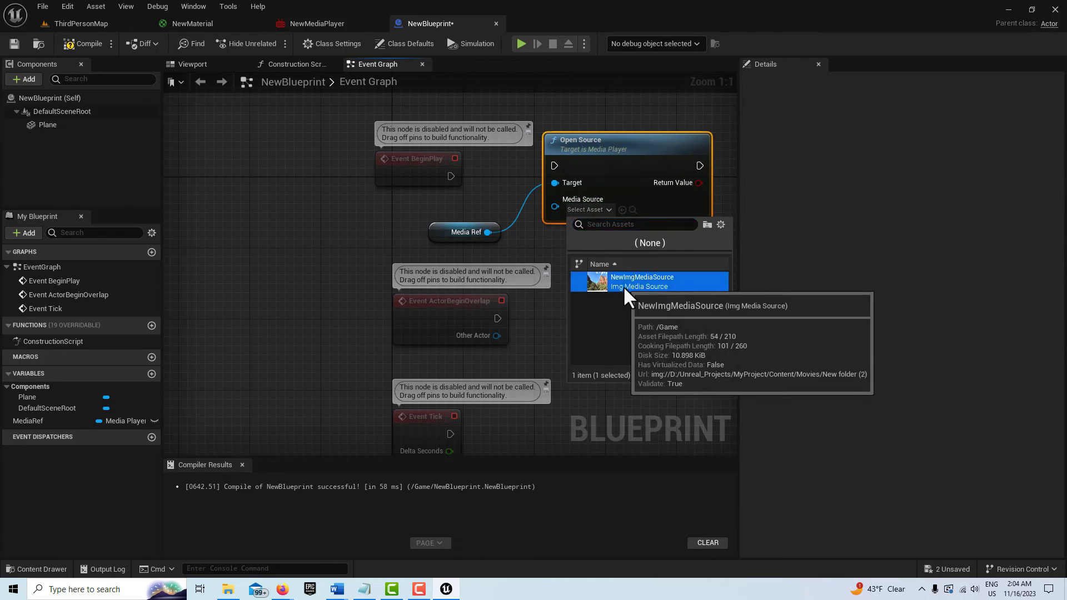
{"action": "left_click", "coordinate": [622, 285]}
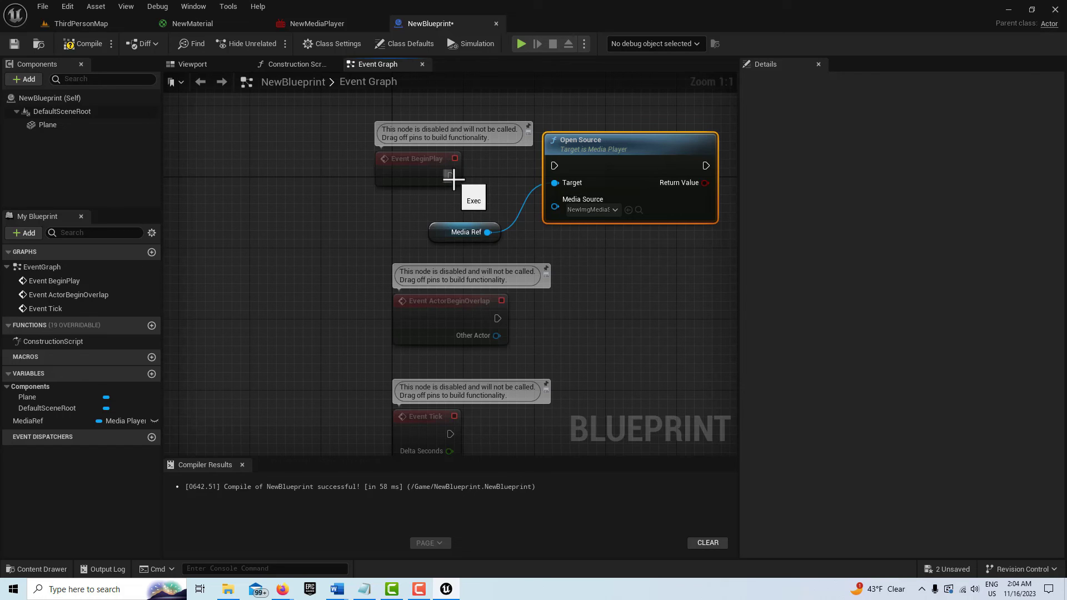
{"action": "left_click_drag", "start_coordinate": [451, 176], "coordinate": [555, 165]}
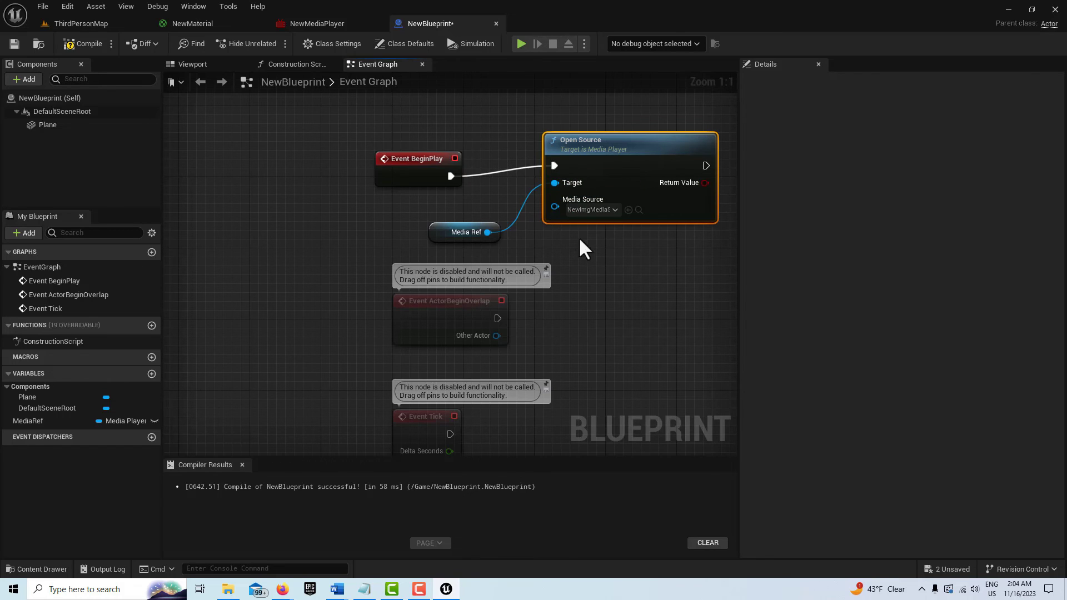
Step: Set MediaRef's default to NewMediaPlayer, compile and save, and return to ThirdPersonMap
{"action": "left_click", "coordinate": [442, 231]}
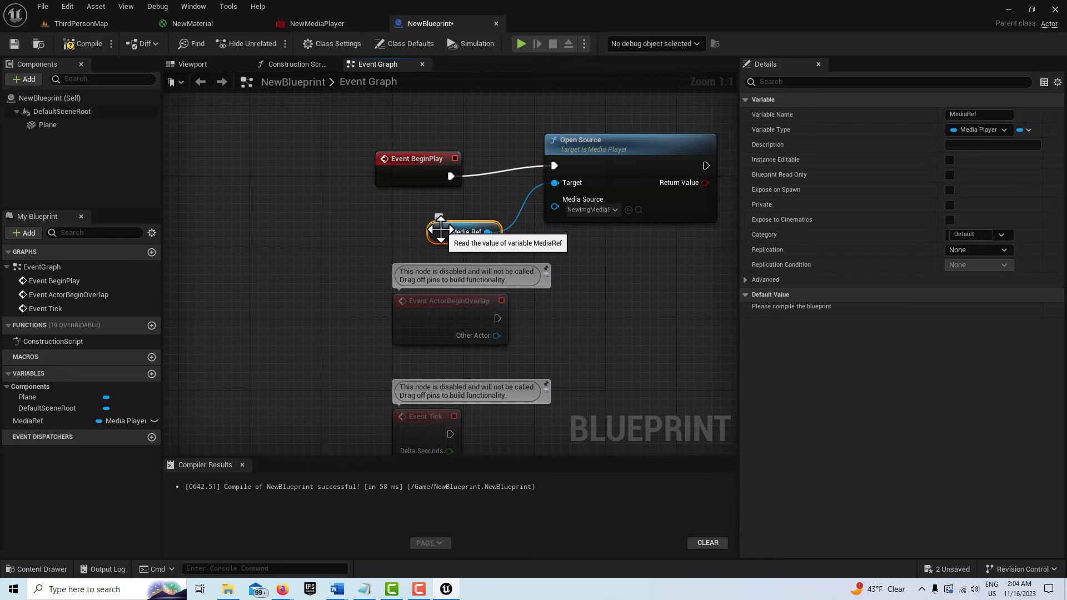
{"action": "left_click", "coordinate": [67, 43]}
{"action": "left_click", "coordinate": [13, 43]}
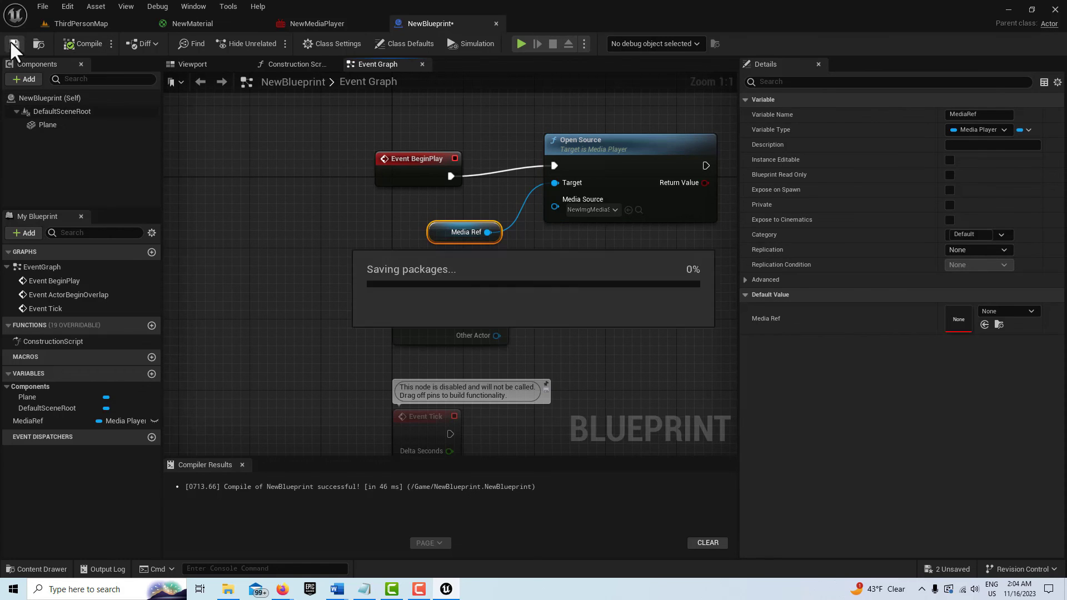
{"action": "left_click", "coordinate": [1018, 311]}
{"action": "left_click", "coordinate": [969, 179]}
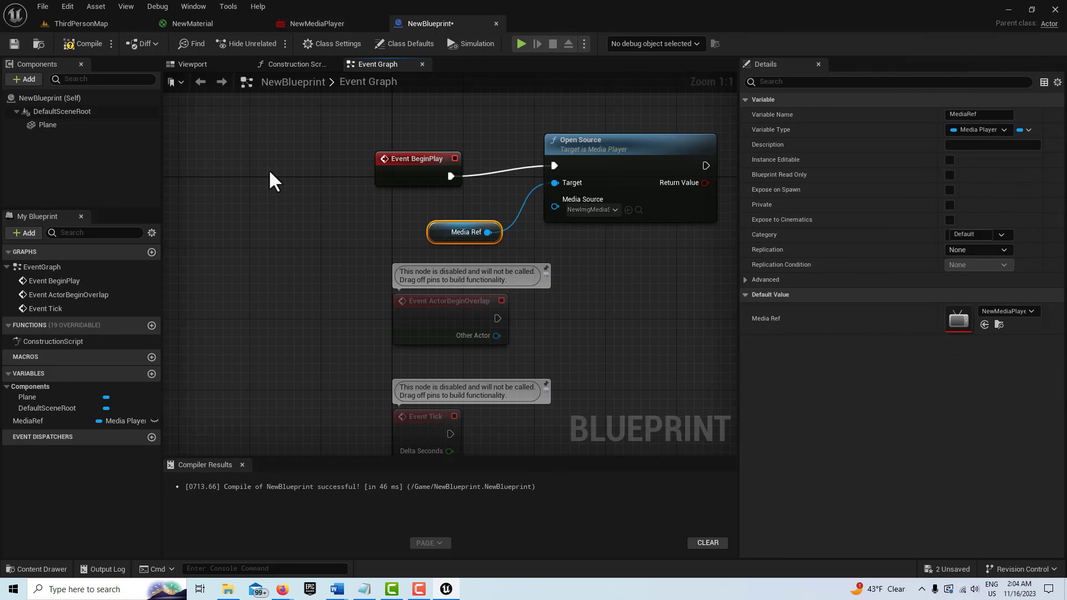
{"action": "left_click", "coordinate": [83, 44]}
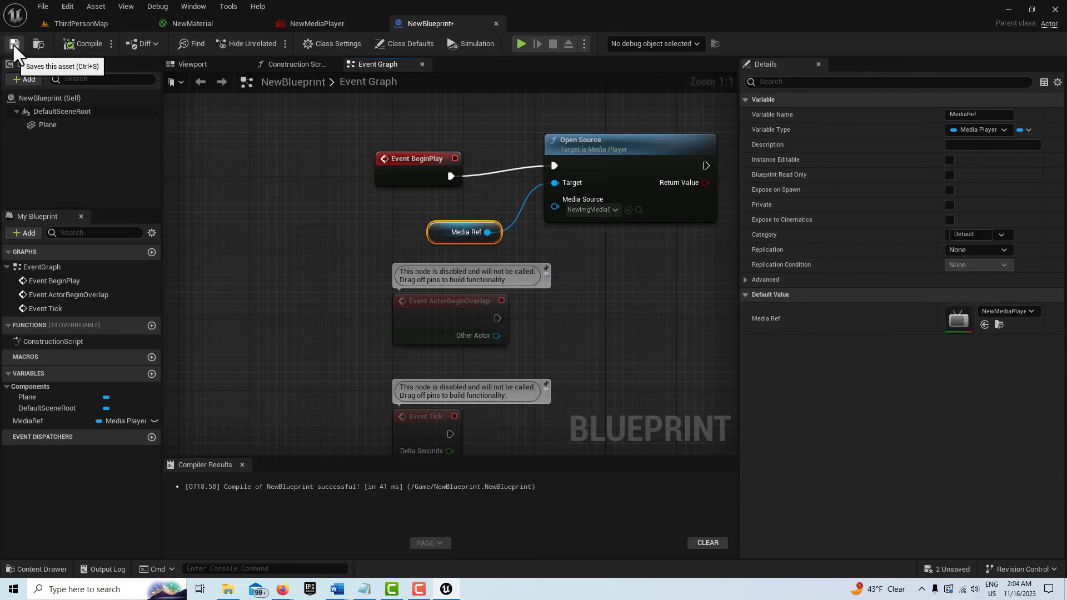
{"action": "left_click", "coordinate": [14, 43]}
{"action": "left_click", "coordinate": [70, 24]}
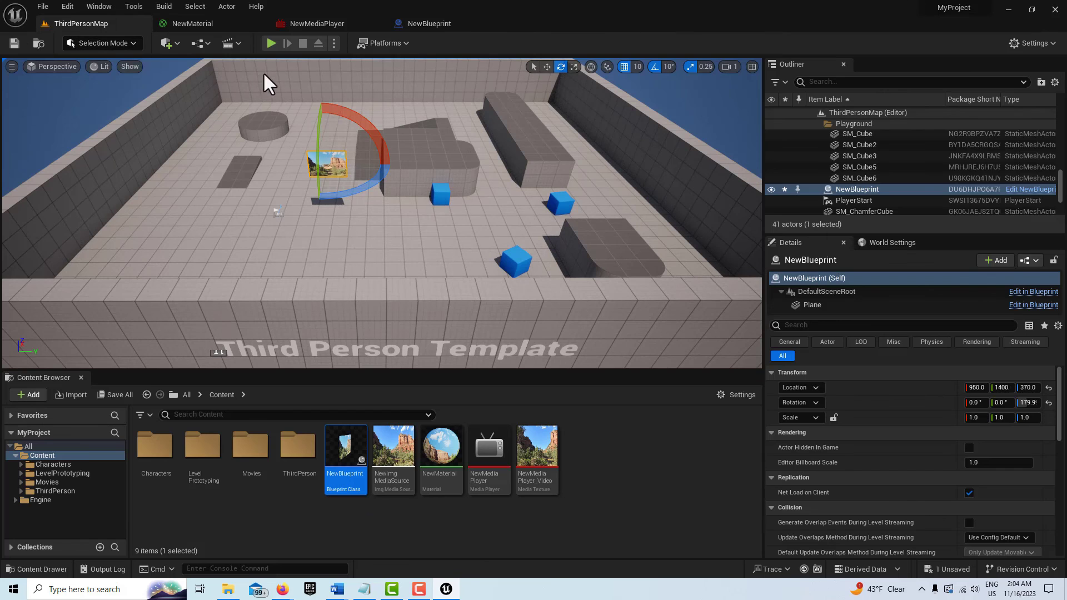
{"action": "left_click", "coordinate": [272, 43]}
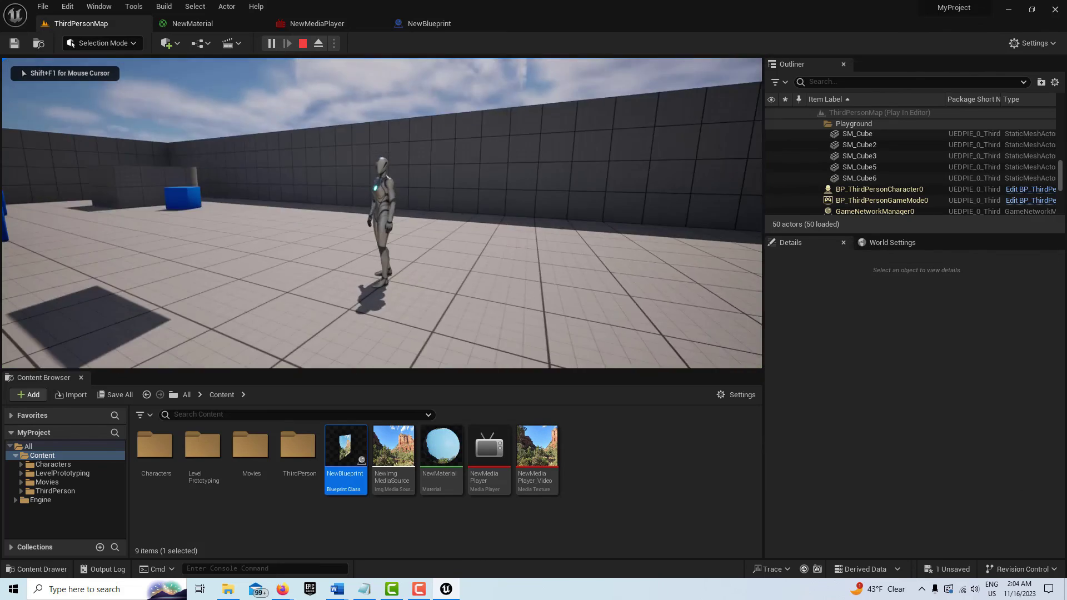
{"action": "key", "text": "w"}
{"action": "key", "text": "w"}
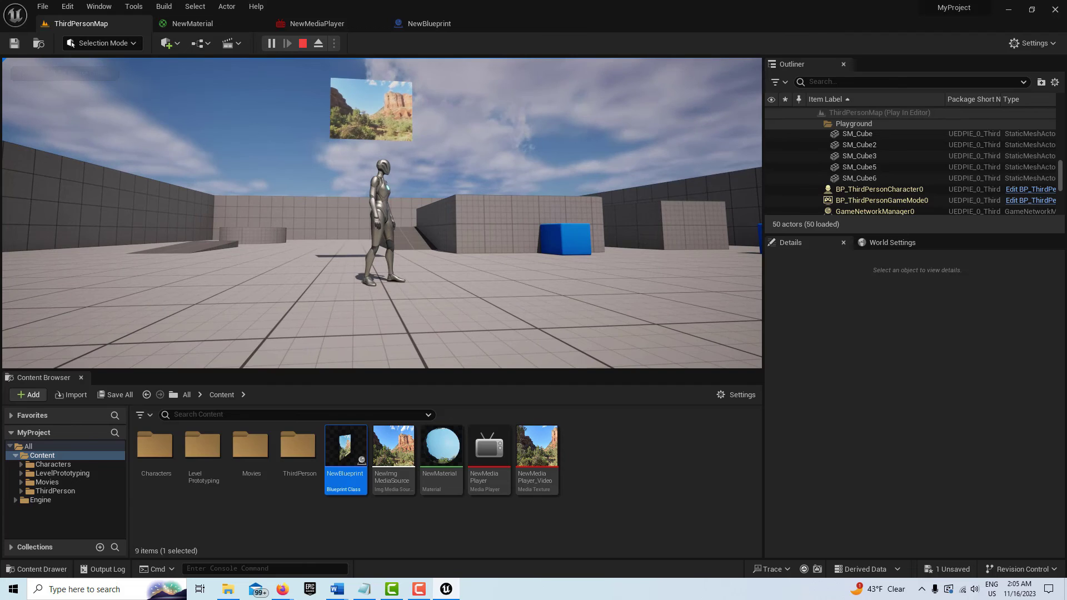
Step: Stop play, lower the NewBlueprint actor to Location Z 153.0, and start a new play test
{"action": "key", "text": "Escape"}
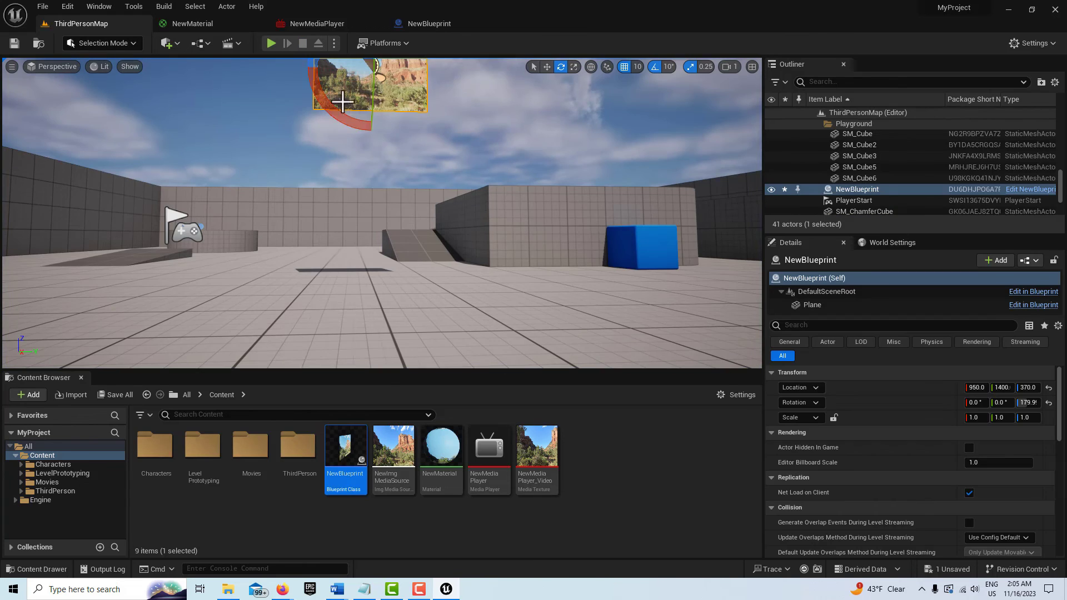
{"action": "key", "text": "r"}
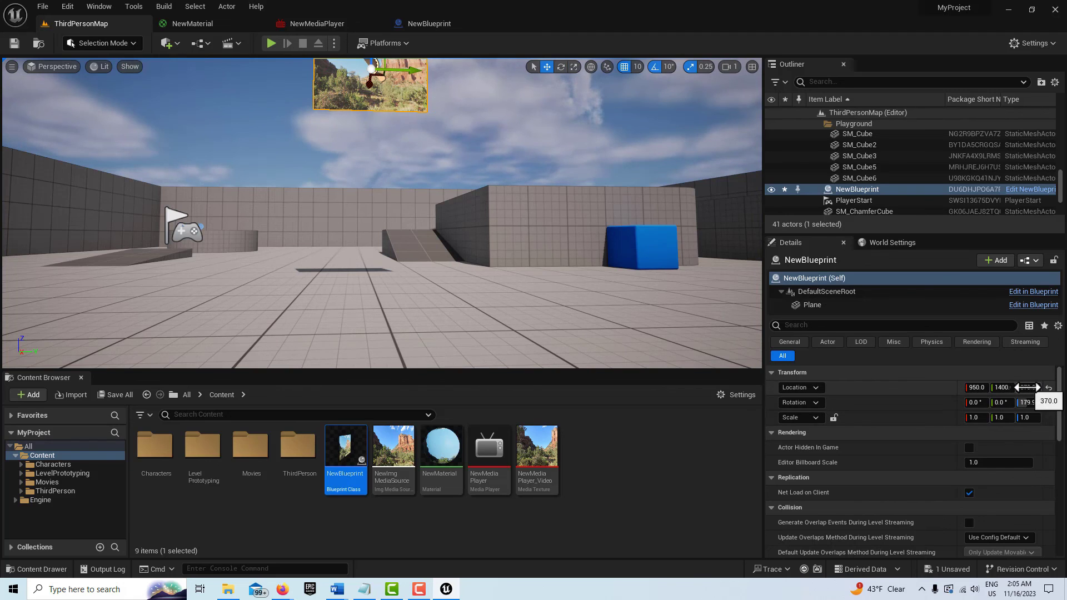
{"action": "left_click_drag", "start_coordinate": [1027, 387], "coordinate": [1017, 388]}
{"action": "type", "text": "153"}
{"action": "key", "text": "Return"}
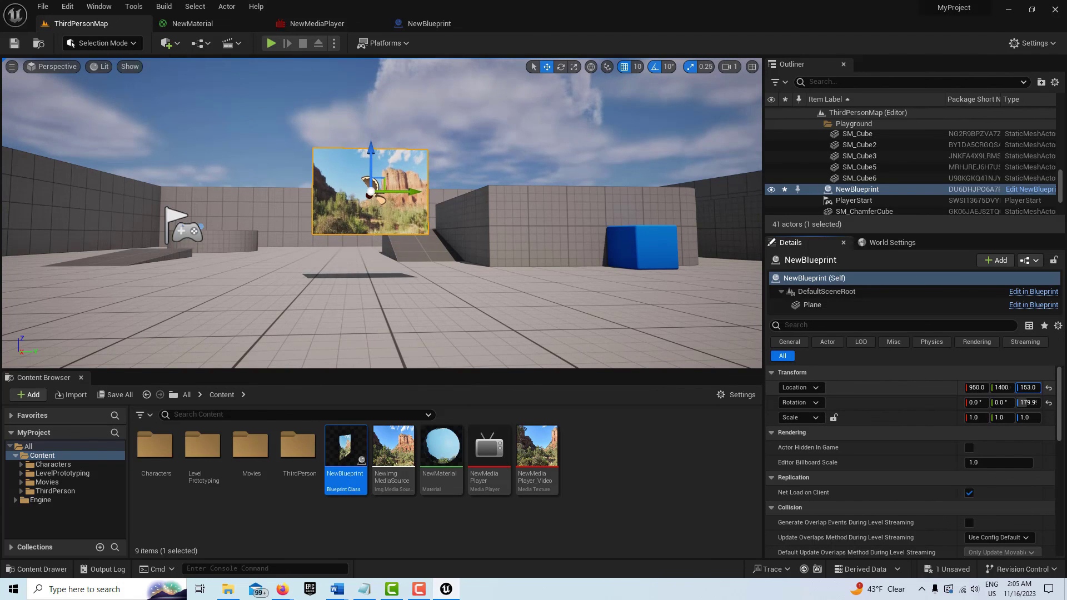
{"action": "left_click", "coordinate": [269, 44]}
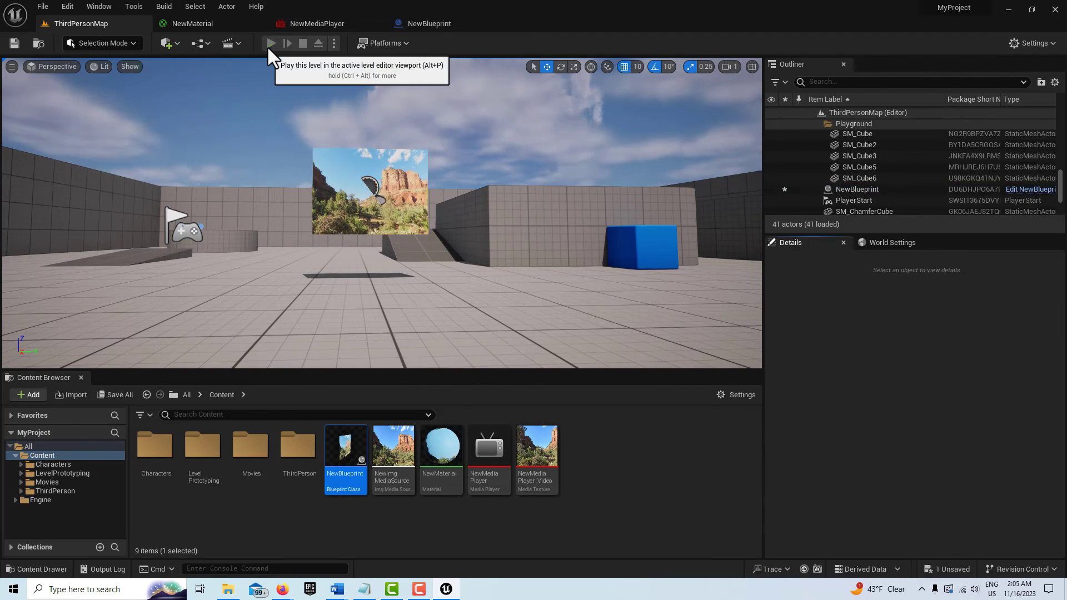
{"action": "left_click", "coordinate": [440, 253]}
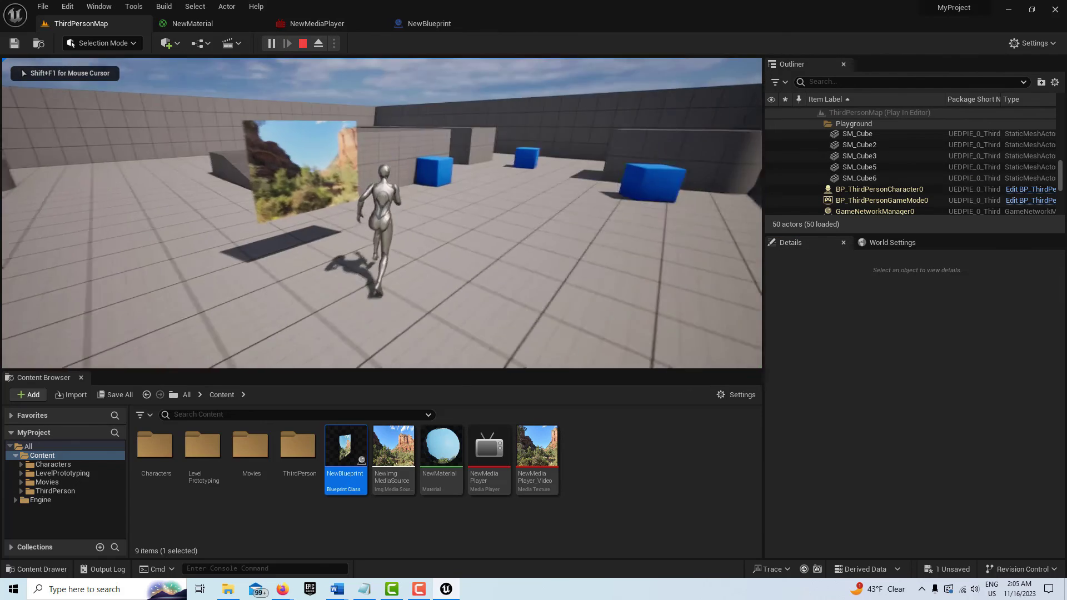